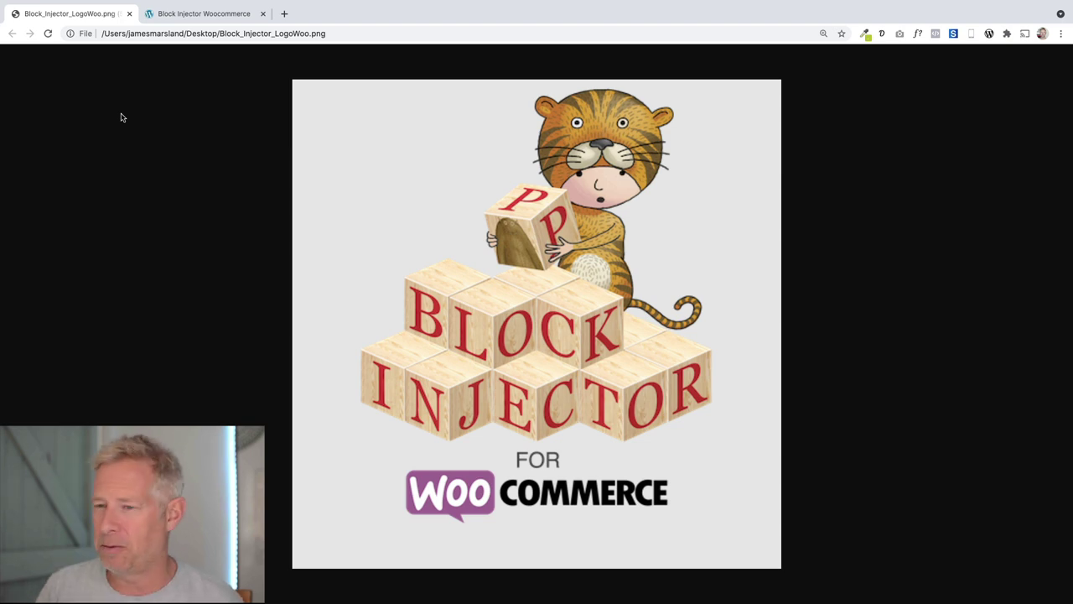
# Go to the WordPress site's admin dashboard and start a new Block Injector entry.
pyautogui.click(180, 15)
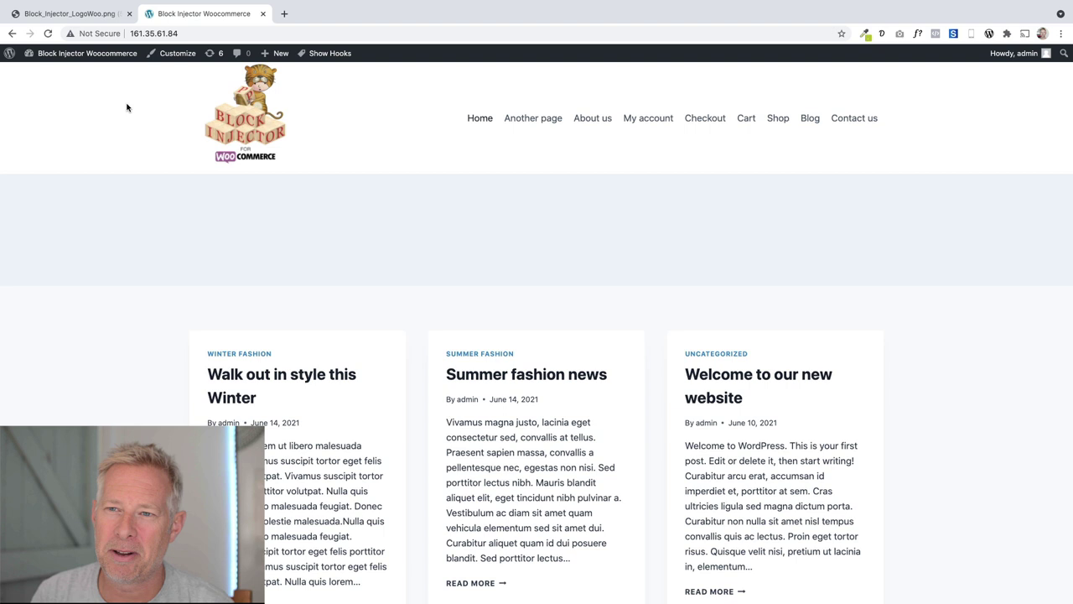
pyautogui.moveTo(74, 55)
pyautogui.click(60, 73)
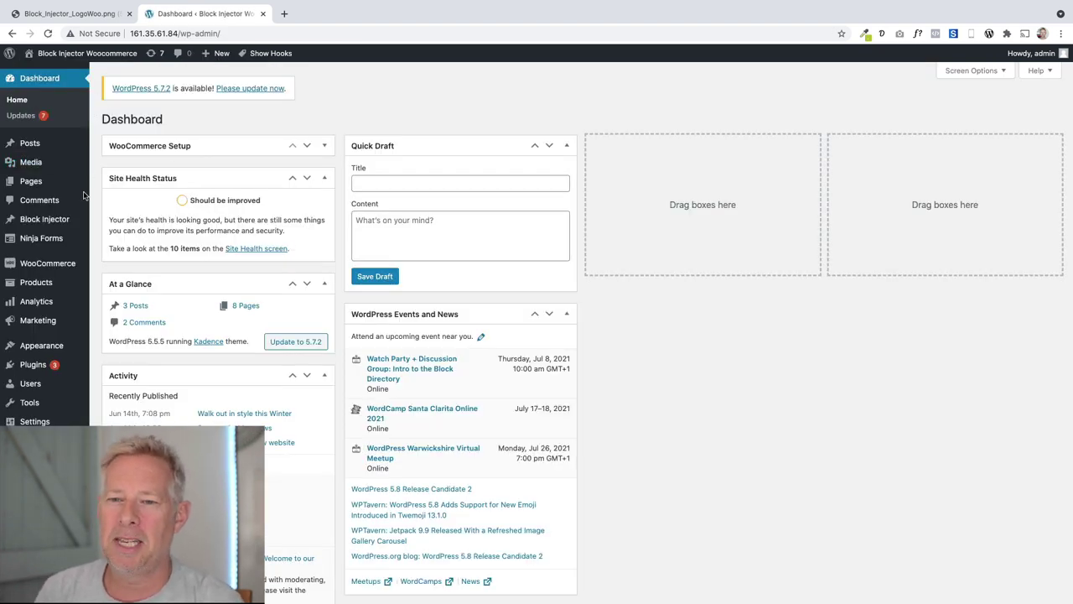
pyautogui.moveTo(72, 219)
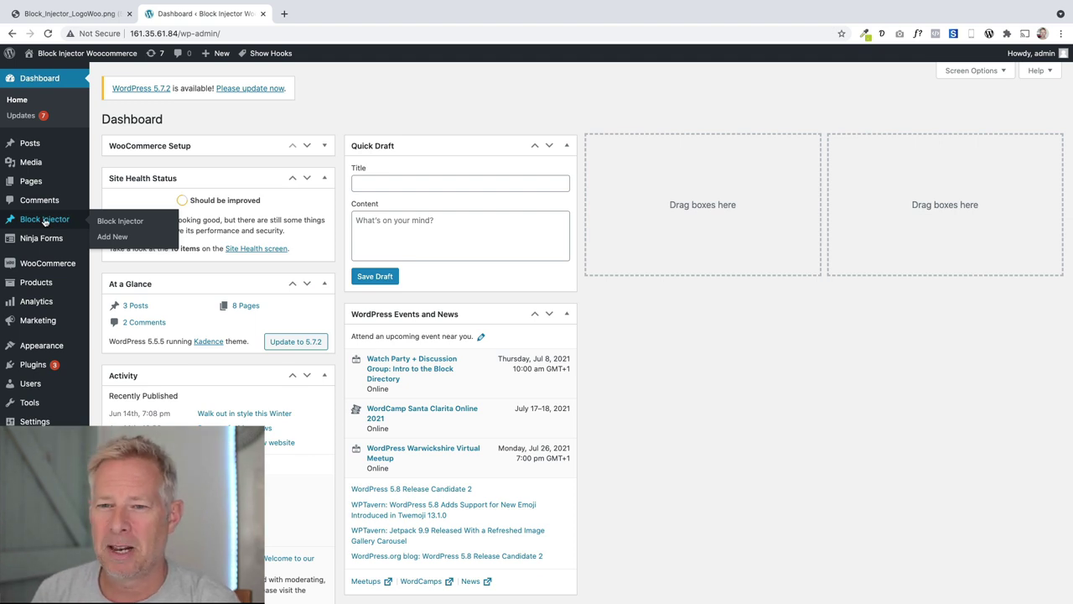
pyautogui.click(45, 220)
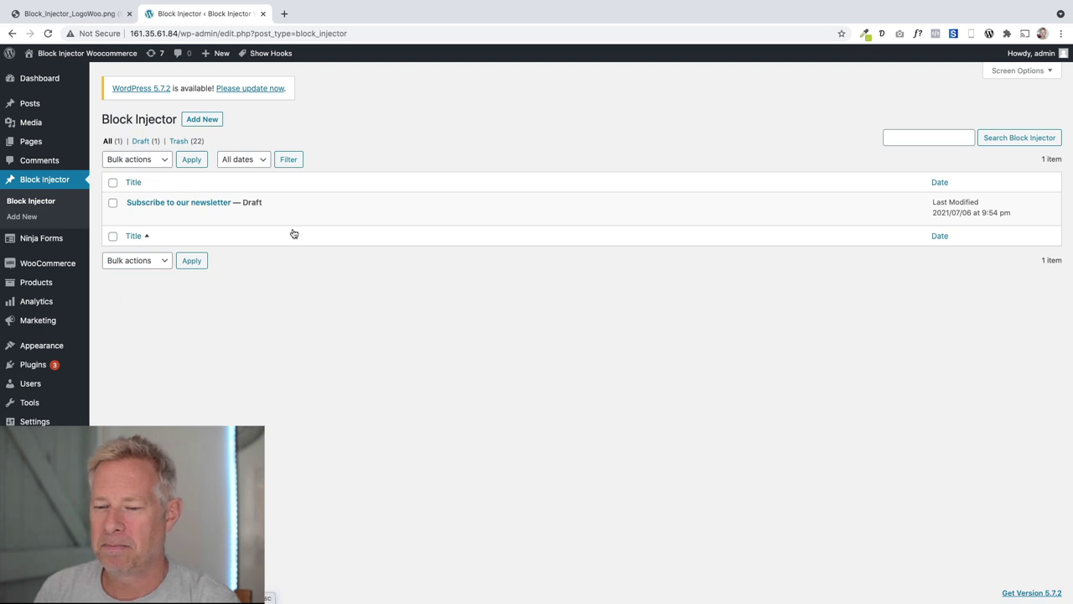
pyautogui.click(201, 120)
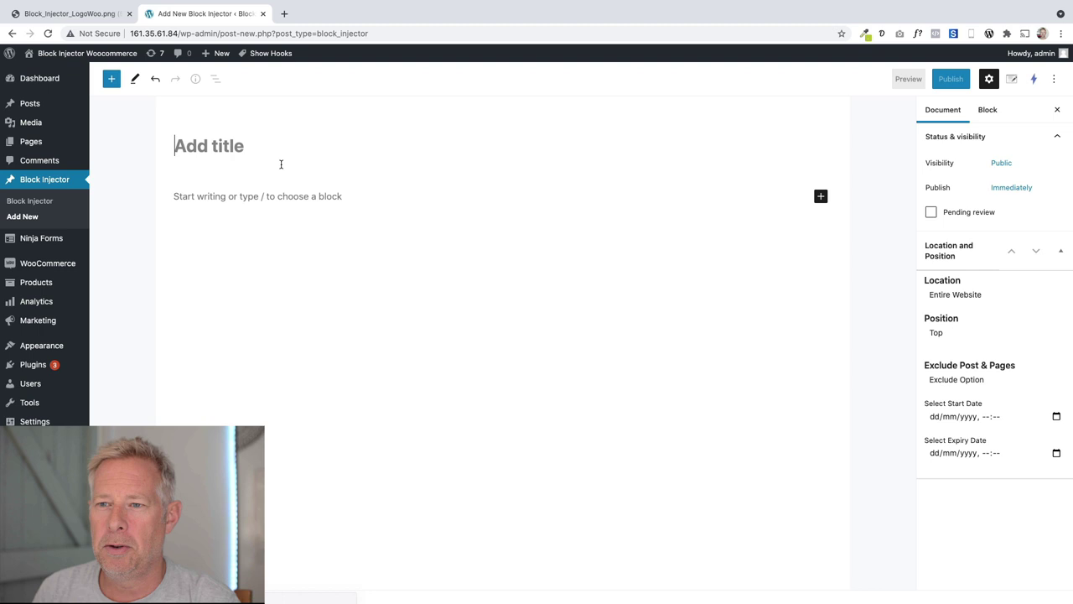
# Title the new Block Injector entry "Summer holiday sale".
pyautogui.write('Du')
pyautogui.press('BackSpace')
pyautogui.press('BackSpace')
pyautogui.write('Du')
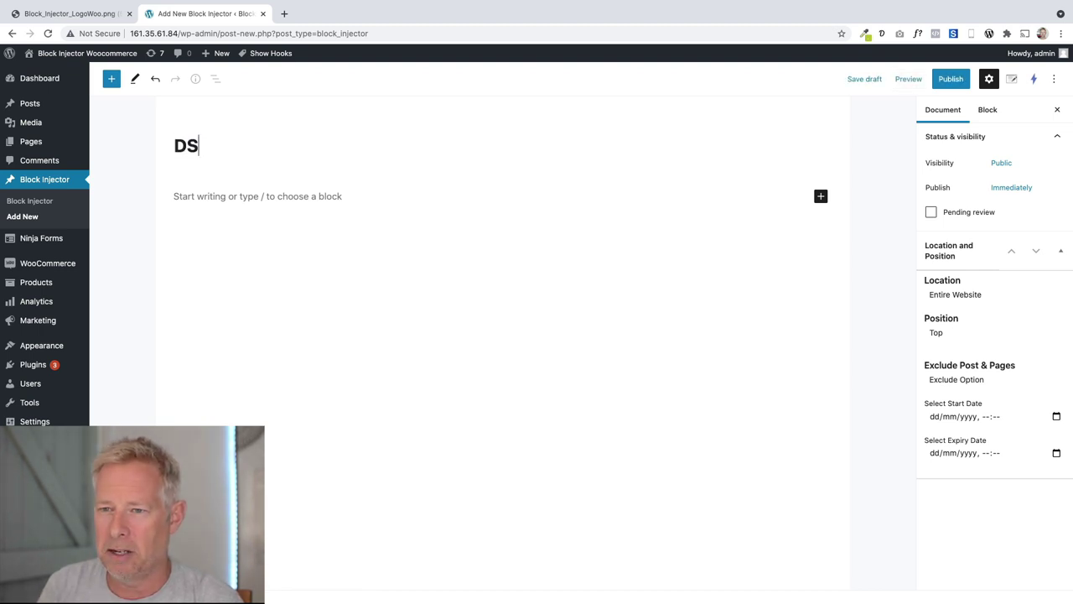
pyautogui.press('BackSpace')
pyautogui.press('BackSpace')
pyautogui.write('Sum')
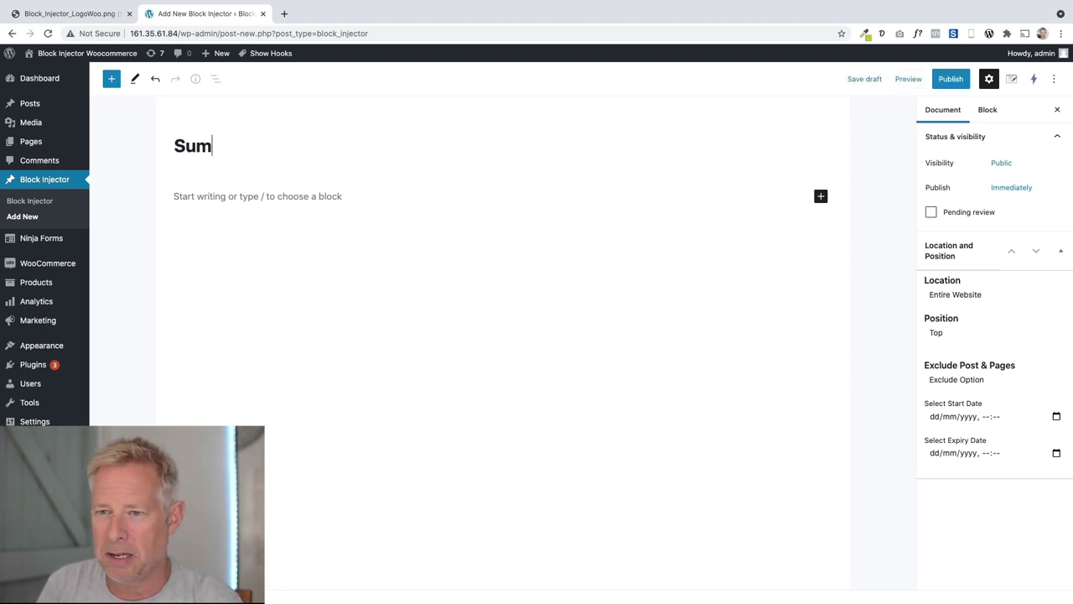
pyautogui.write('mer hoidl')
pyautogui.press('BackSpace')
pyautogui.press('BackSpace')
pyautogui.press('BackSpace')
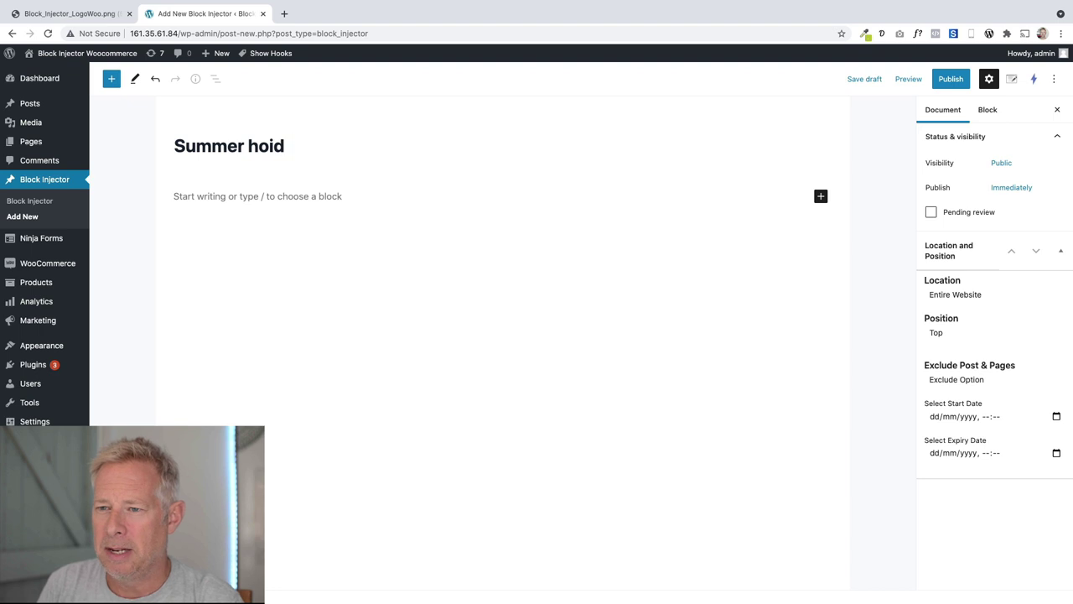
pyautogui.write('liday sale')
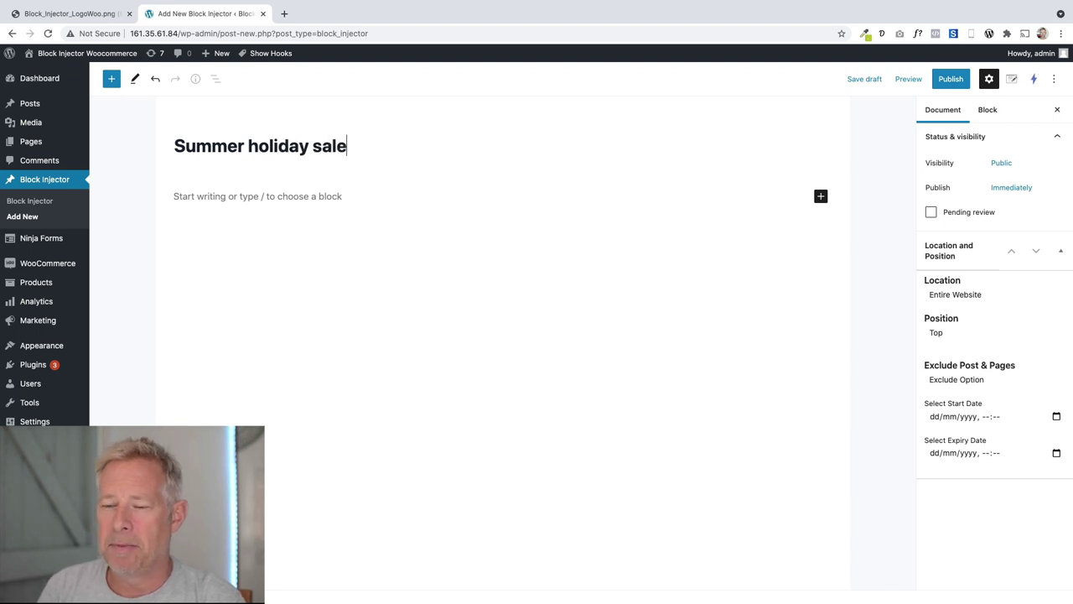
# Insert a Hand-picked Products block showing Dress, Orange dress and Red Top.
pyautogui.click(108, 84)
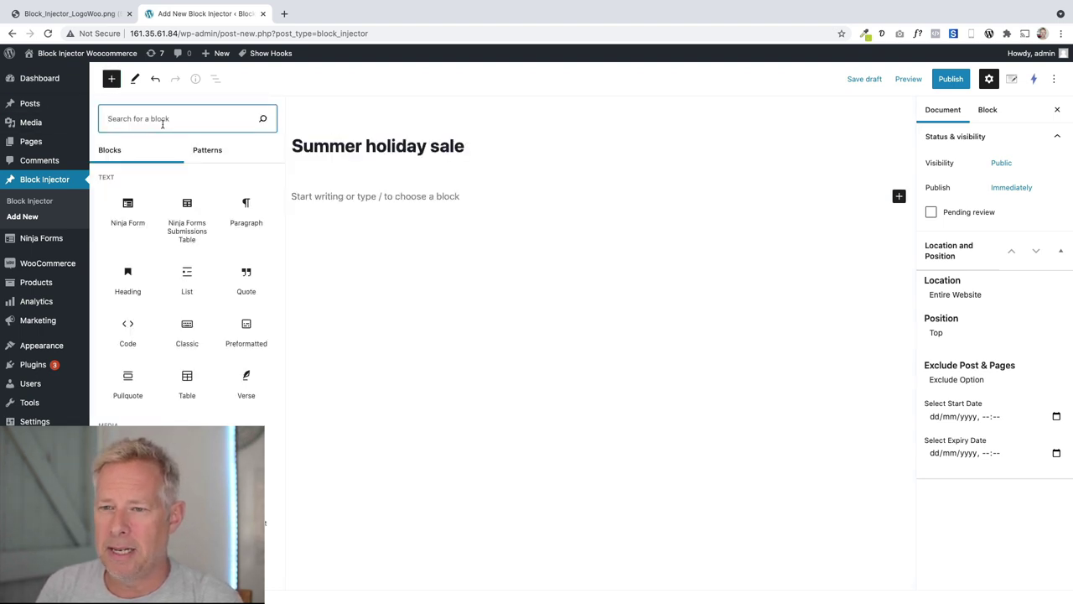
pyautogui.scroll(-20, 222, 386)
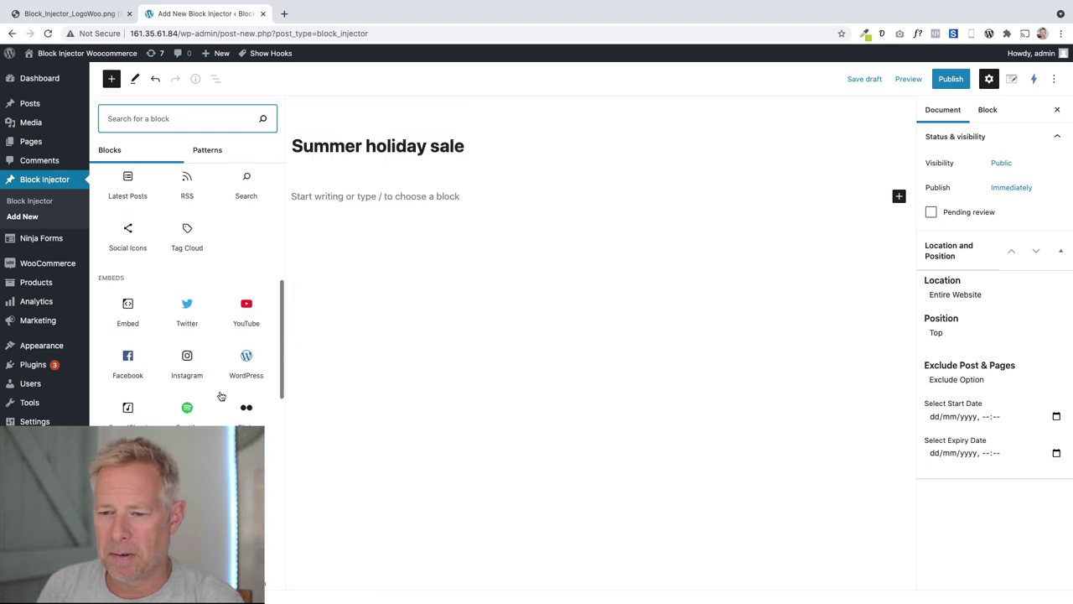
pyautogui.scroll(-4, 218, 397)
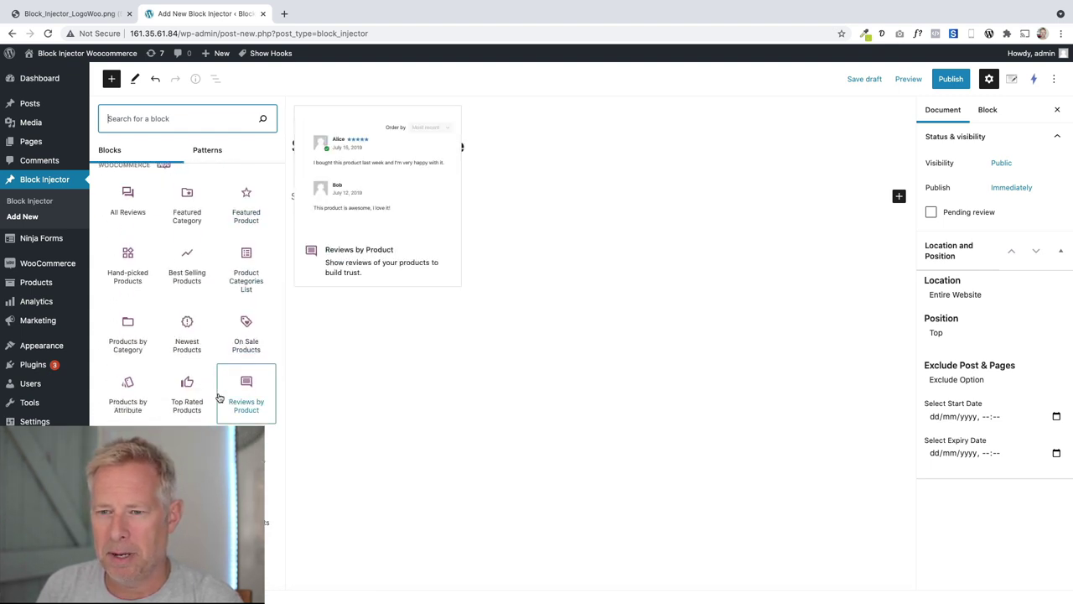
pyautogui.click(128, 267)
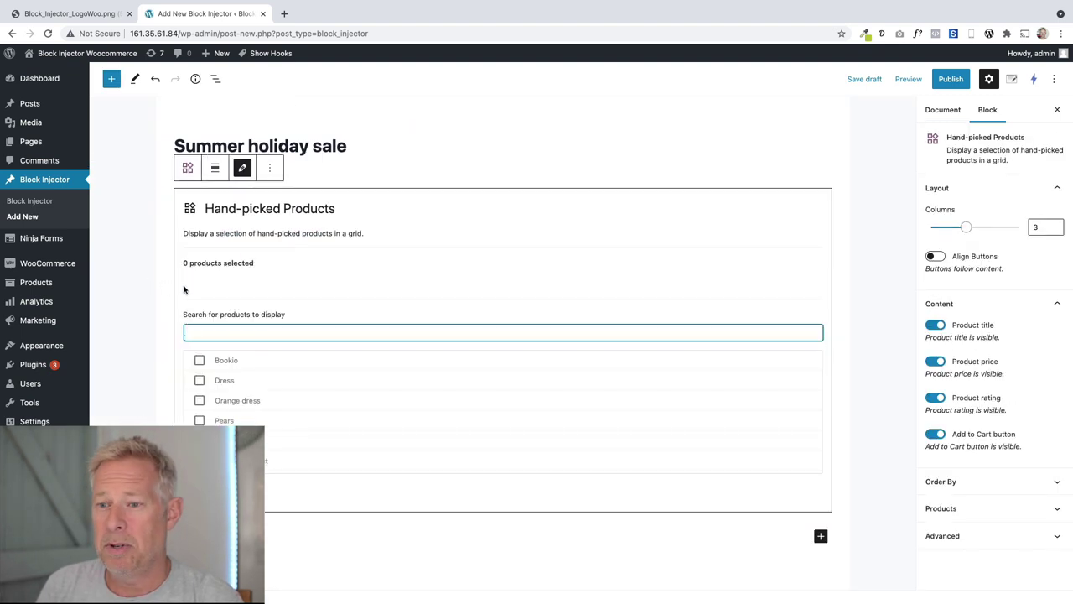
pyautogui.click(246, 381)
pyautogui.click(254, 404)
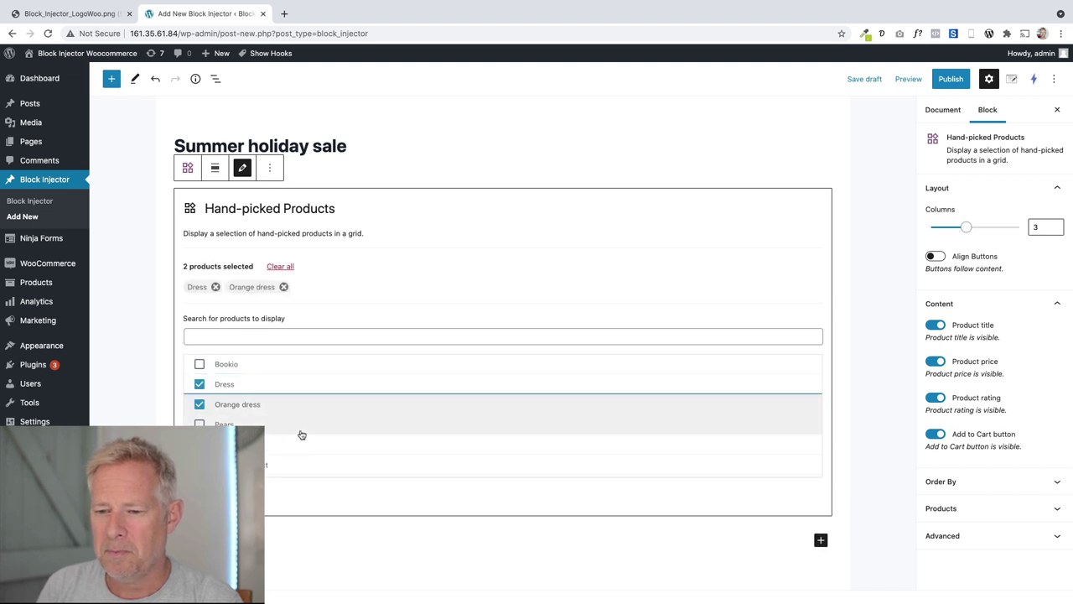
pyautogui.click(294, 451)
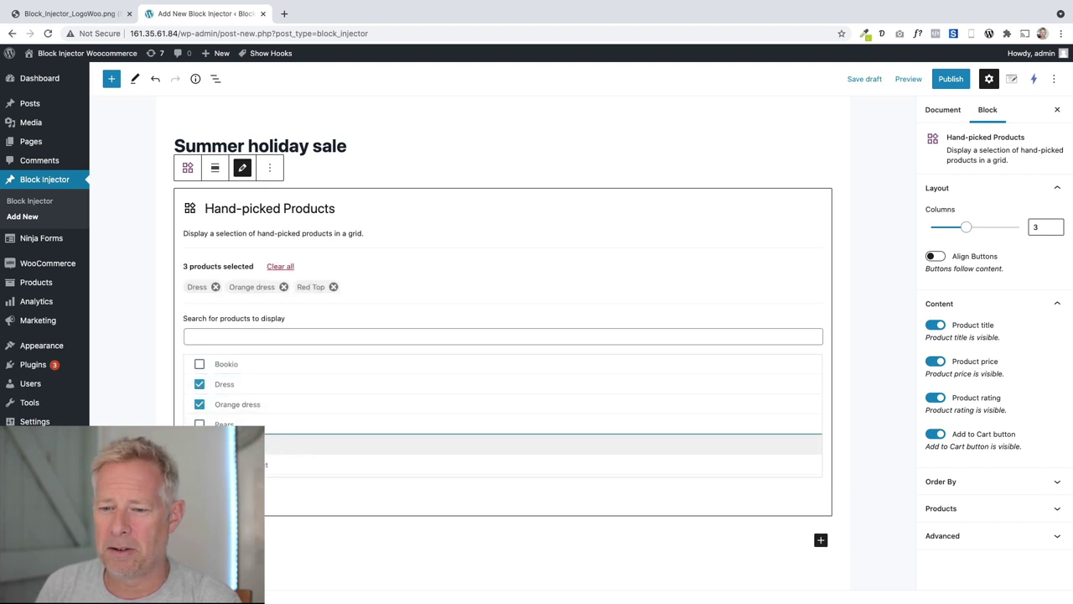
pyautogui.click(206, 496)
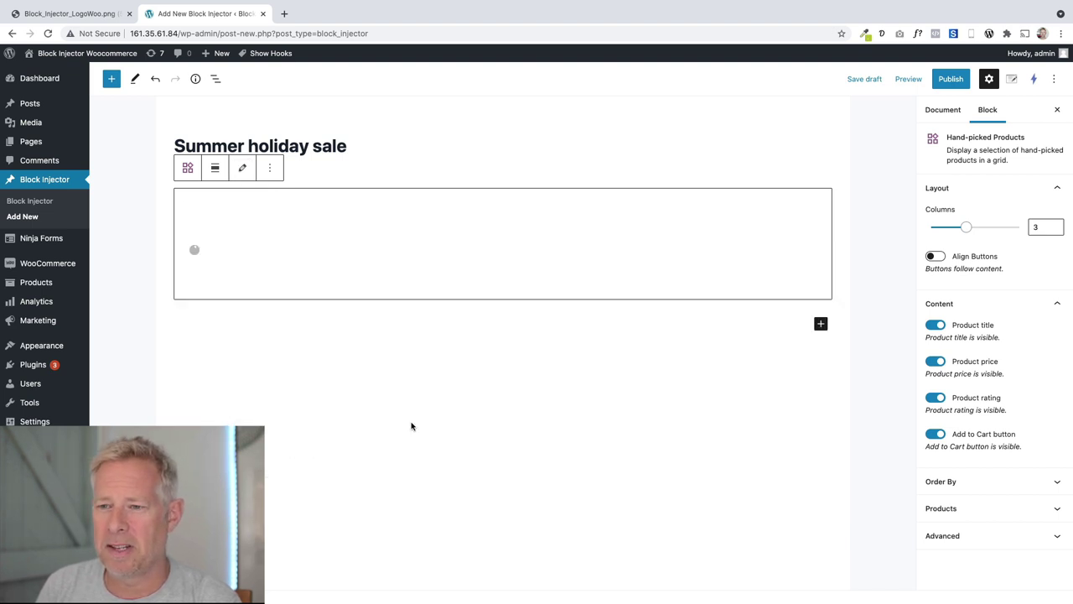
# Add a paragraph reading "Summer holiday sale" between the title and the product grid.
pyautogui.click(372, 145)
pyautogui.press('Return')
pyautogui.write('Summer')
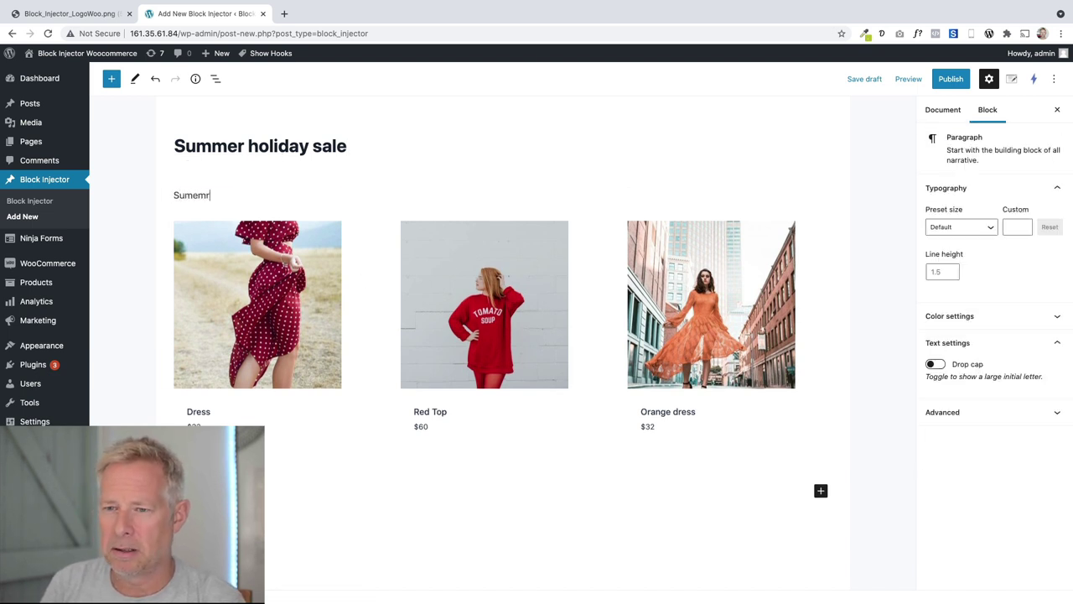
pyautogui.press('BackSpace')
pyautogui.press('BackSpace')
pyautogui.press('BackSpace')
pyautogui.write('mer h')
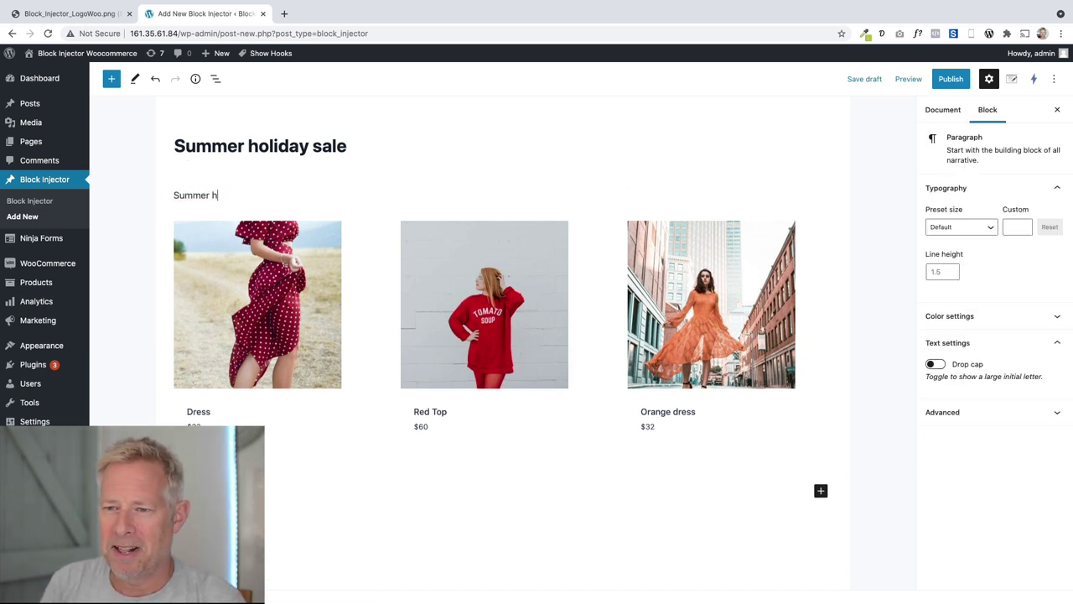
pyautogui.write('liday sale')
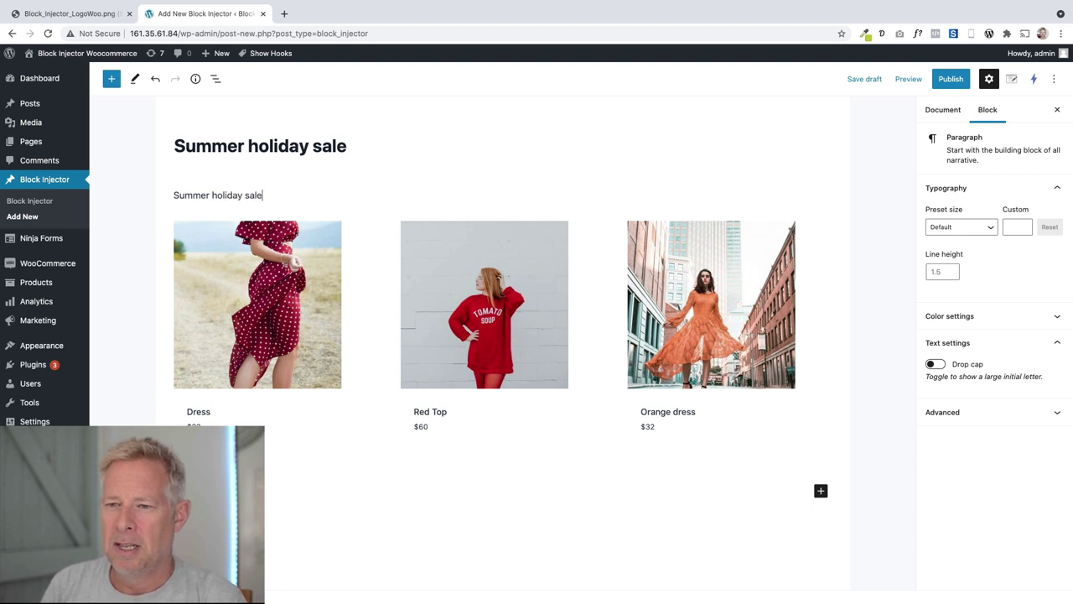
# Centre the "Summer holiday sale" paragraph above the products and make its text bold.
pyautogui.click(248, 168)
pyautogui.click(281, 227)
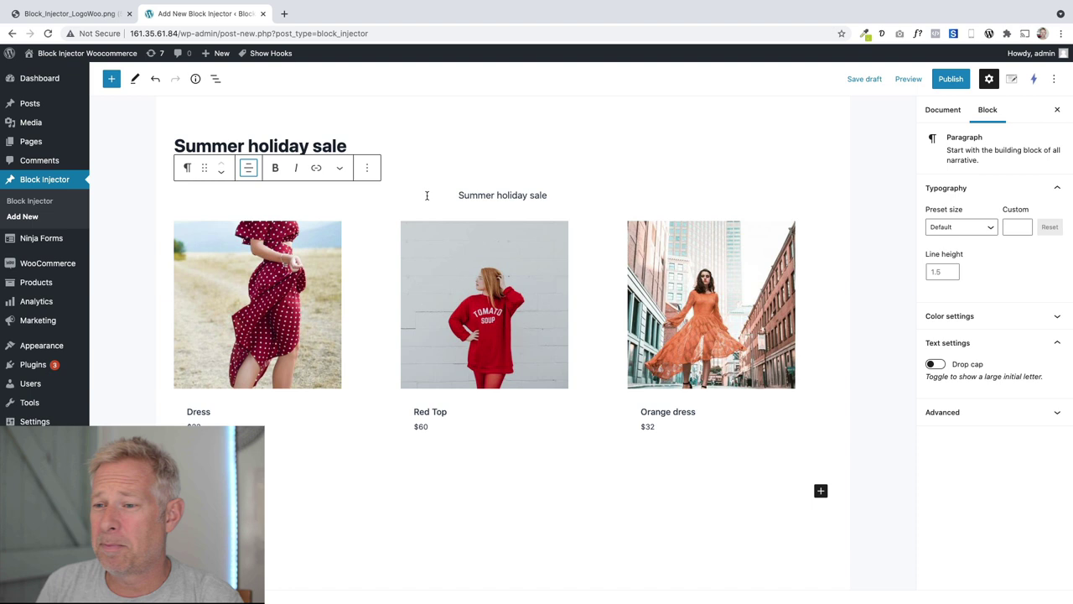
pyautogui.tripleClick(464, 194)
pyautogui.hotkey('ctrl', 'b')
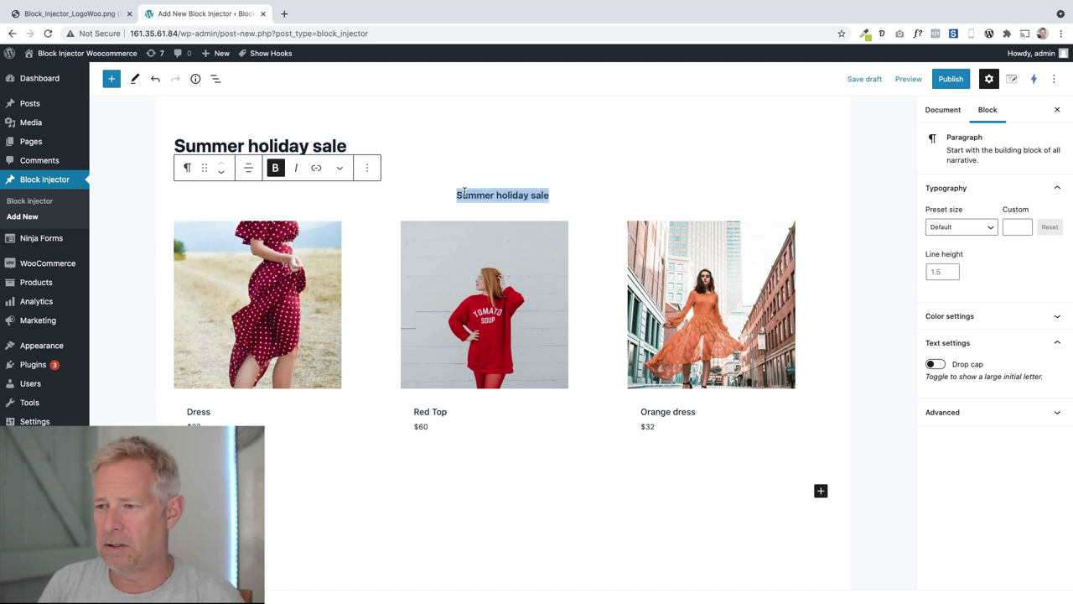
pyautogui.click(608, 207)
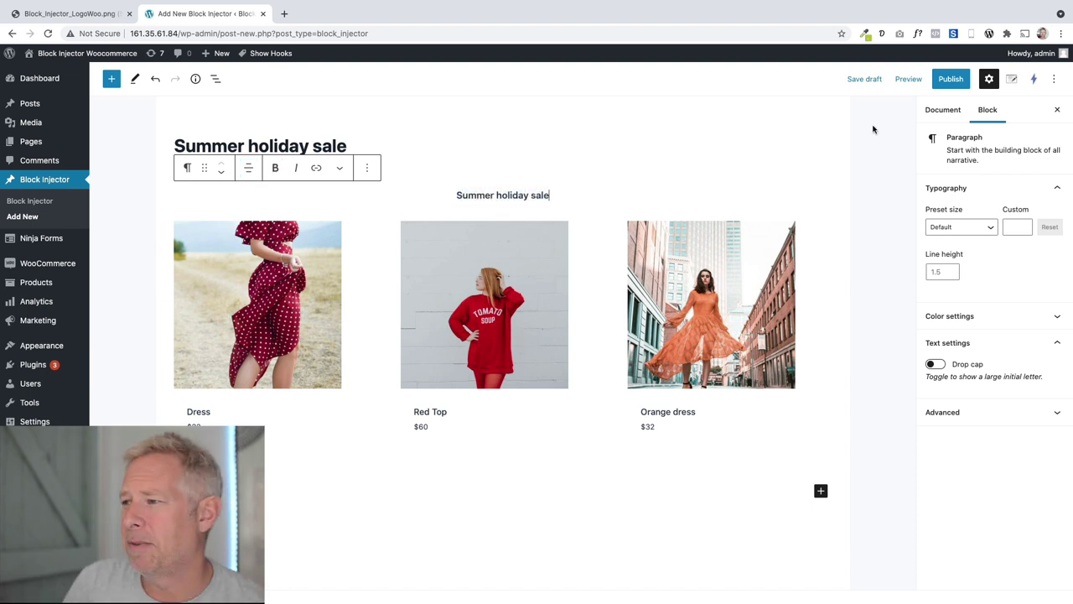
# Set the entry's injection location to All Posts in the document settings.
pyautogui.click(944, 110)
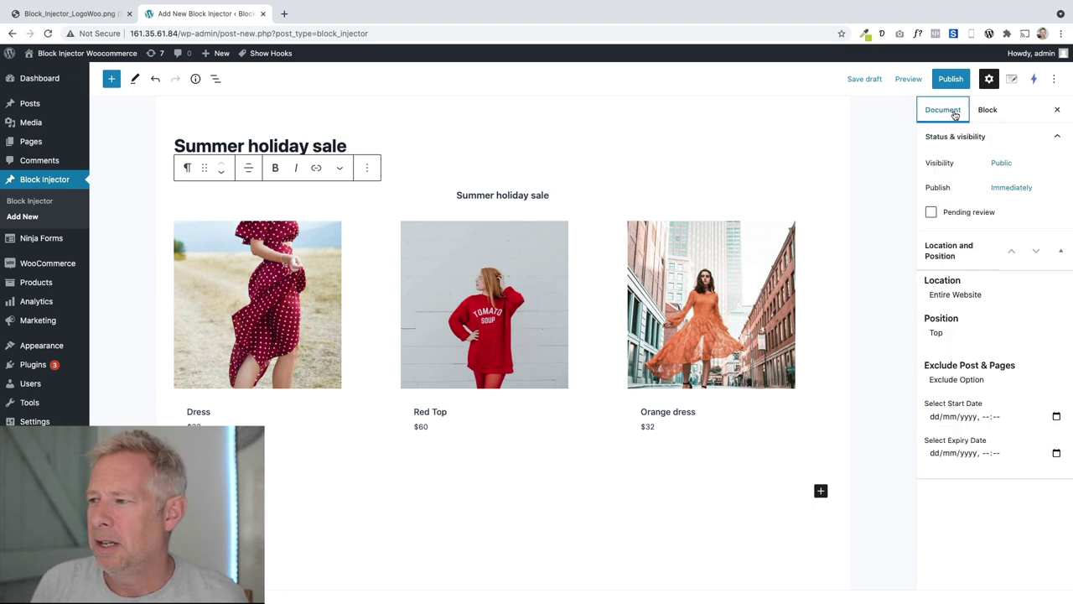
pyautogui.click(988, 302)
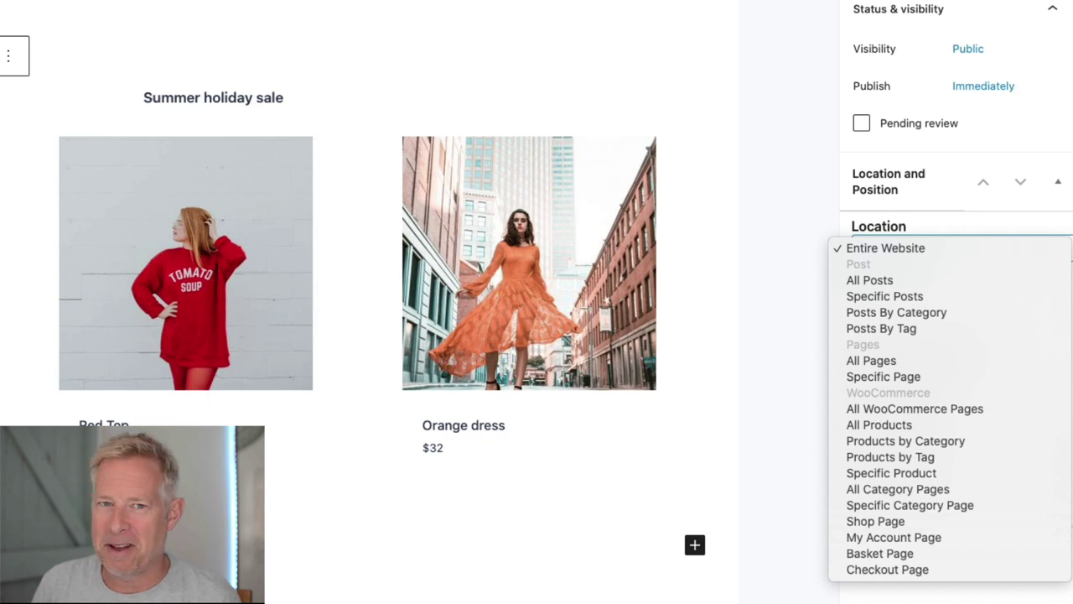
pyautogui.press('Escape')
pyautogui.click(930, 261)
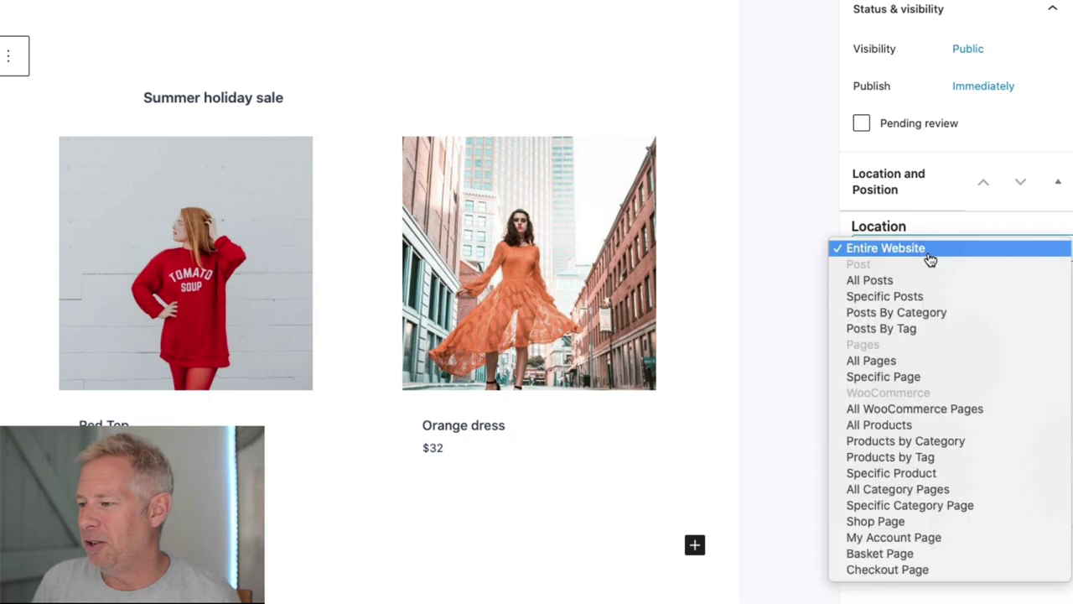
pyautogui.click(889, 279)
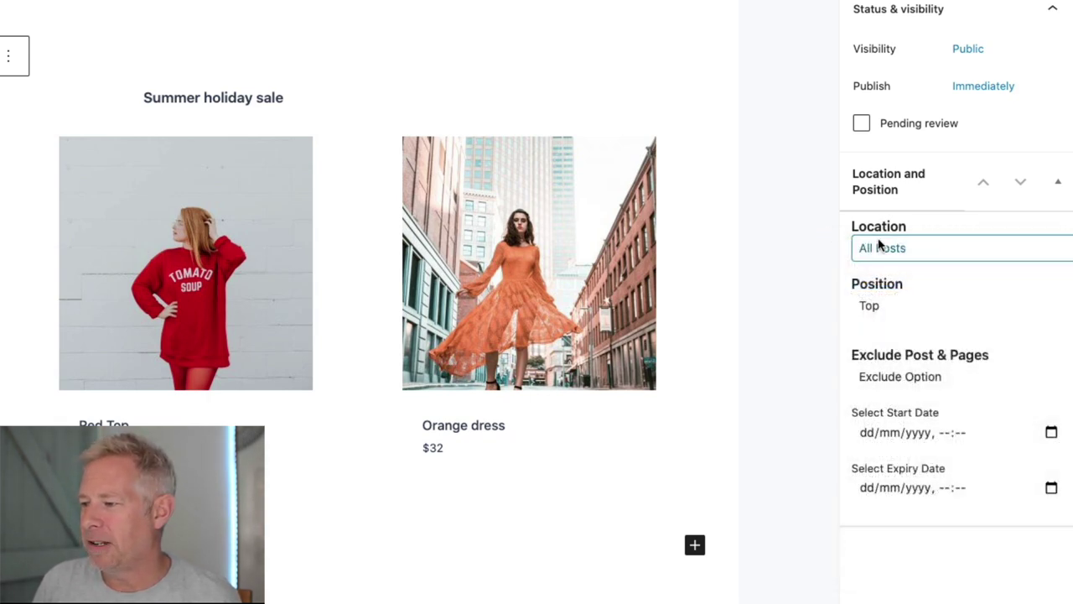
# Choose Top as the entry's position and publish the Block Injector entry.
pyautogui.click(911, 306)
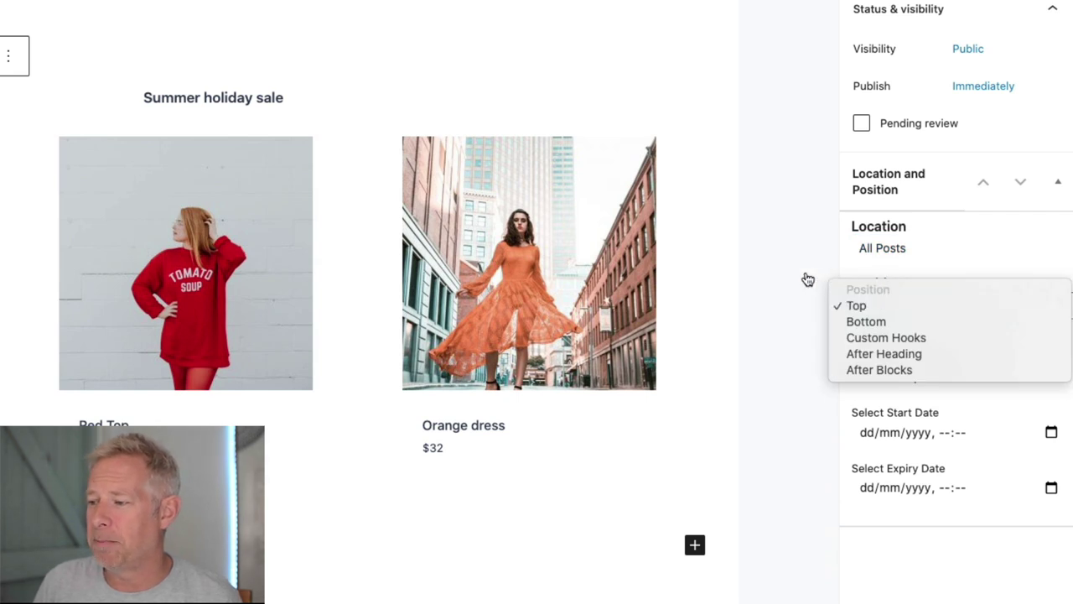
pyautogui.click(884, 307)
pyautogui.click(884, 306)
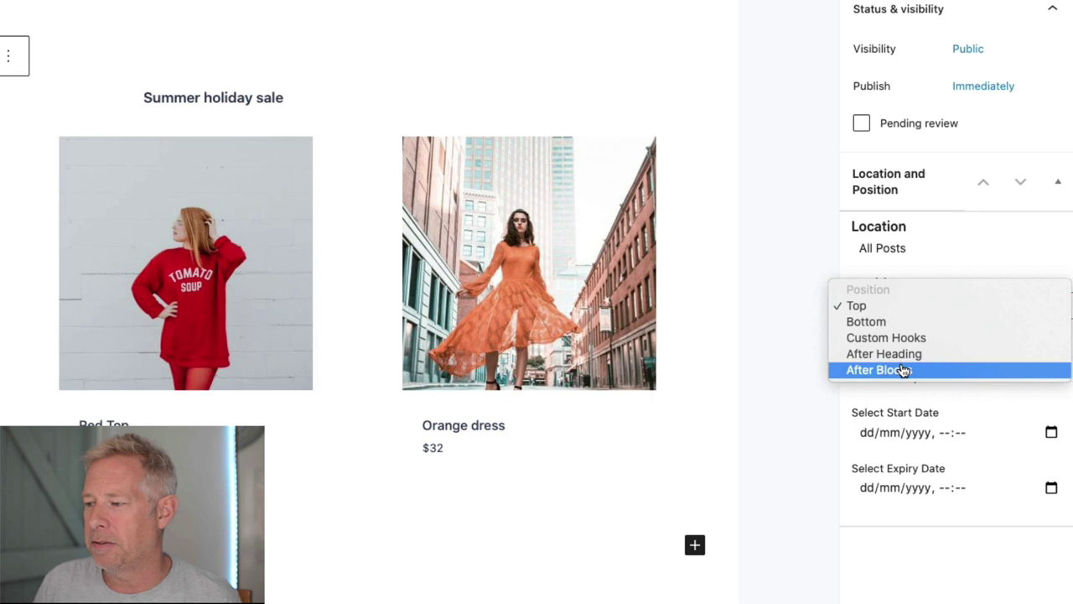
pyautogui.click(876, 306)
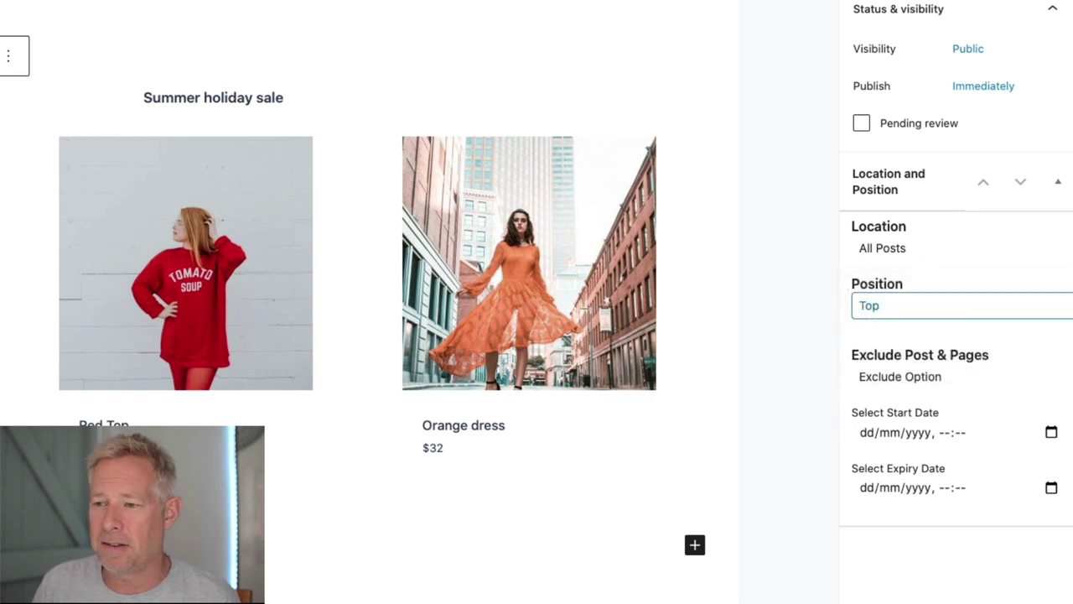
pyautogui.click(1015, 0)
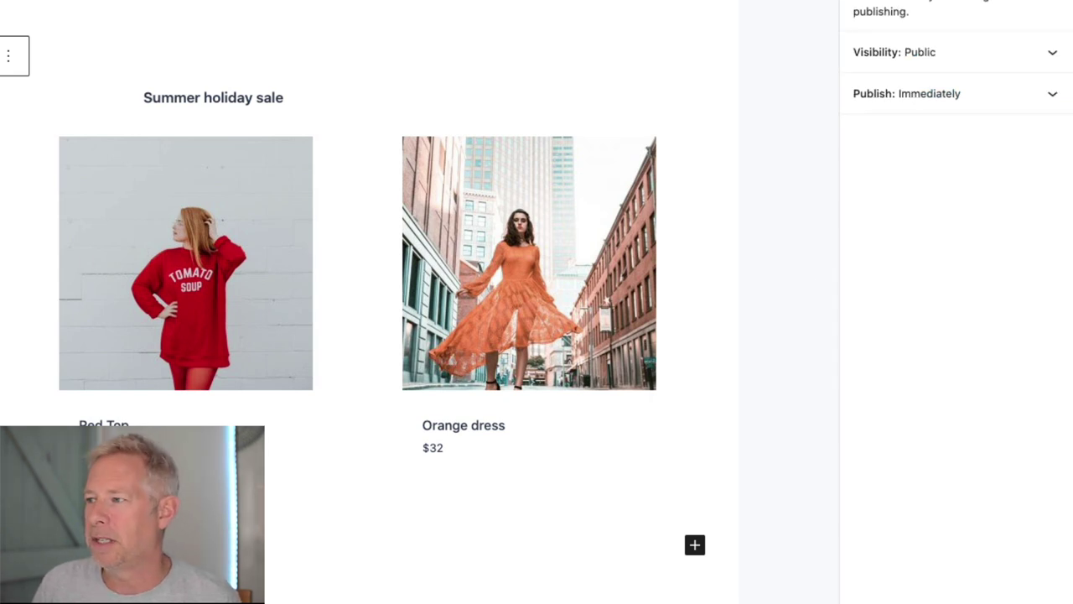
pyautogui.click(1014, 0)
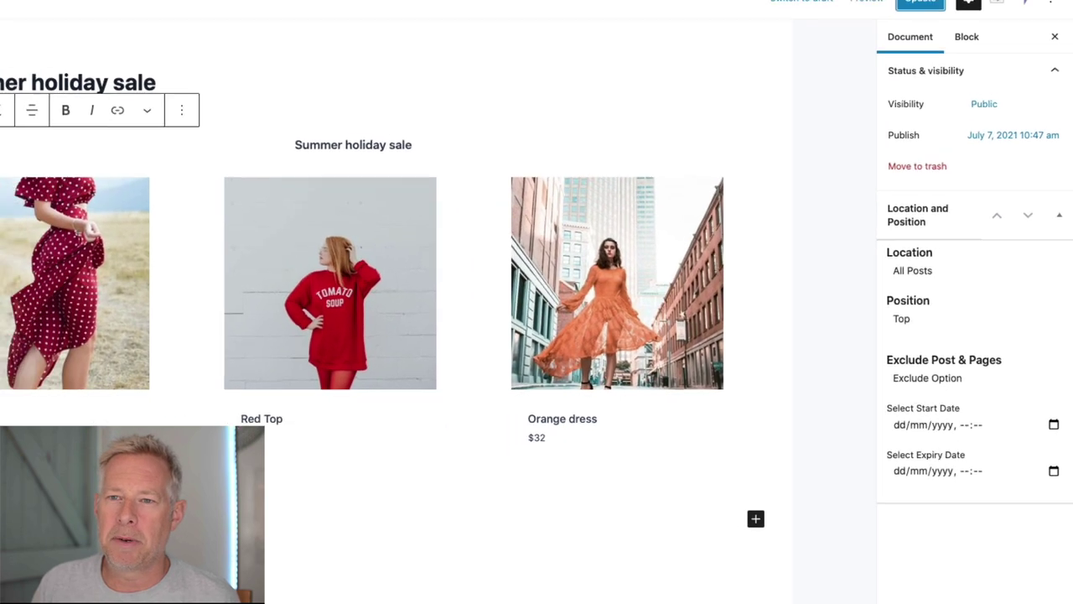
# Open the live site in a new tab and check the injected products in the "Summer fashion news" post.
pyautogui.rightClick(2, 12)
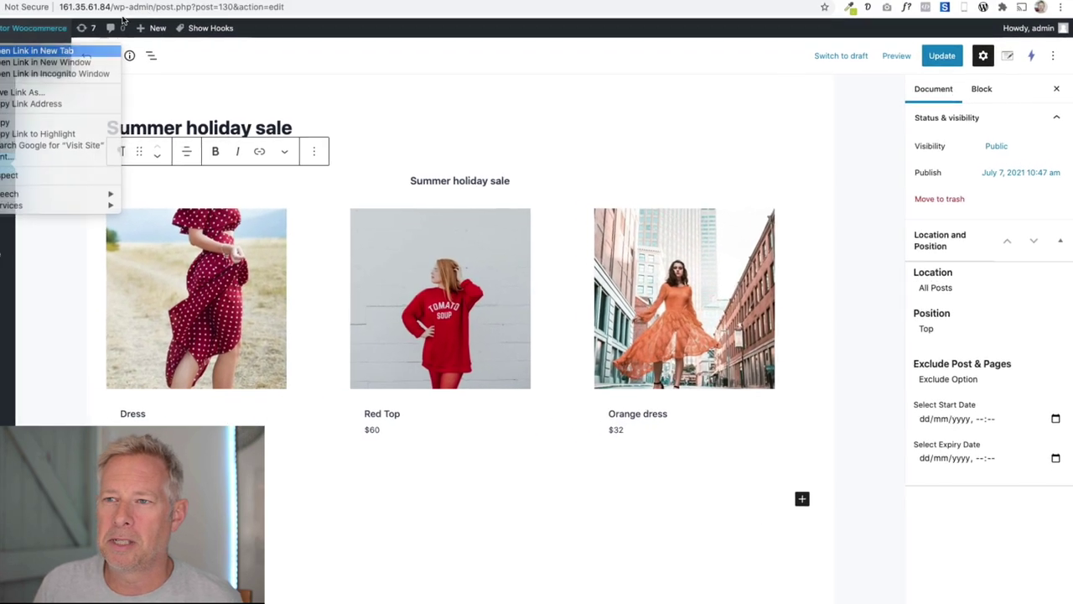
pyautogui.click(42, 48)
pyautogui.click(298, 9)
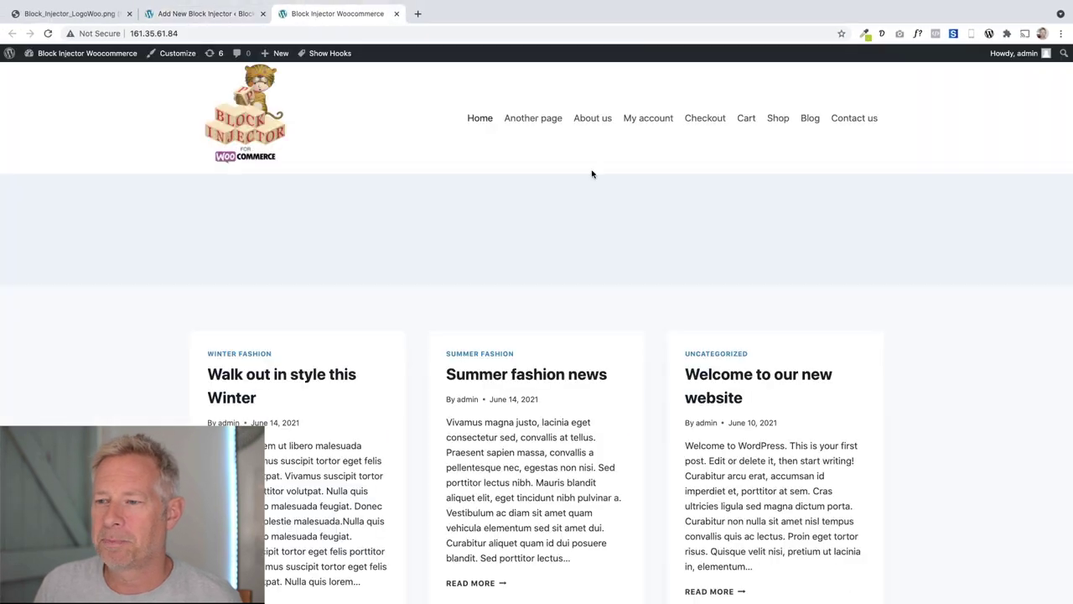
pyautogui.click(536, 374)
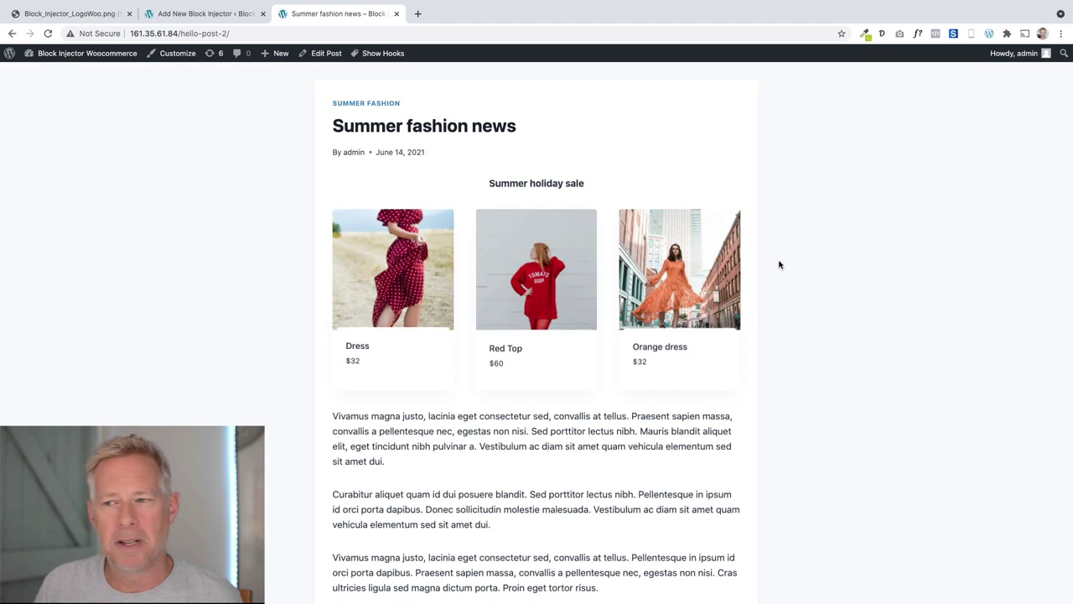
pyautogui.moveTo(698, 268)
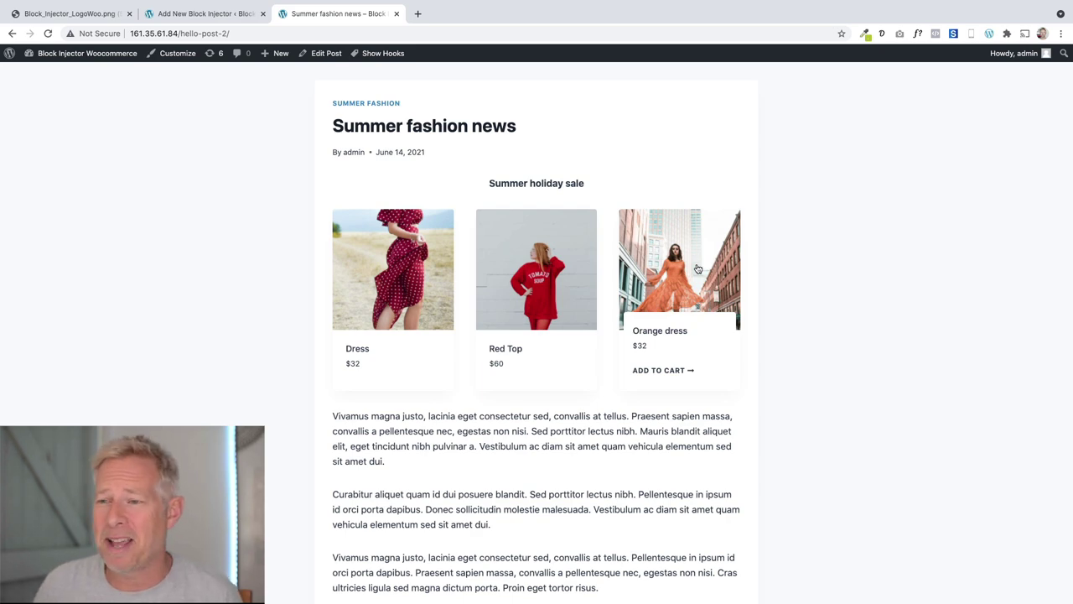
# Check the "Summer fashion news" post's own content in the editor, then return to the live post.
pyautogui.scroll(3, 698, 269)
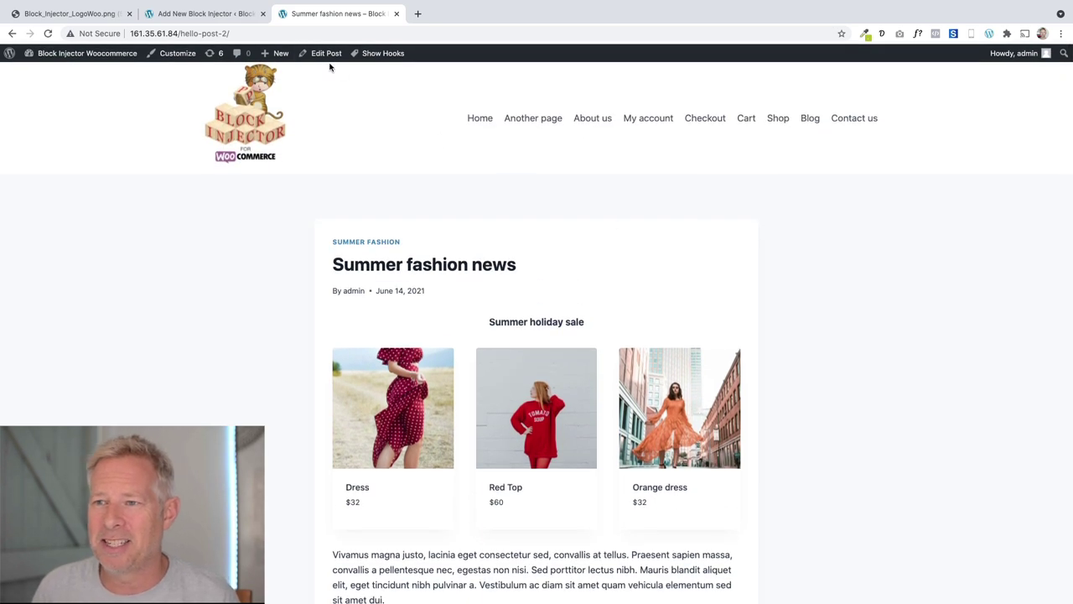
pyautogui.click(326, 54)
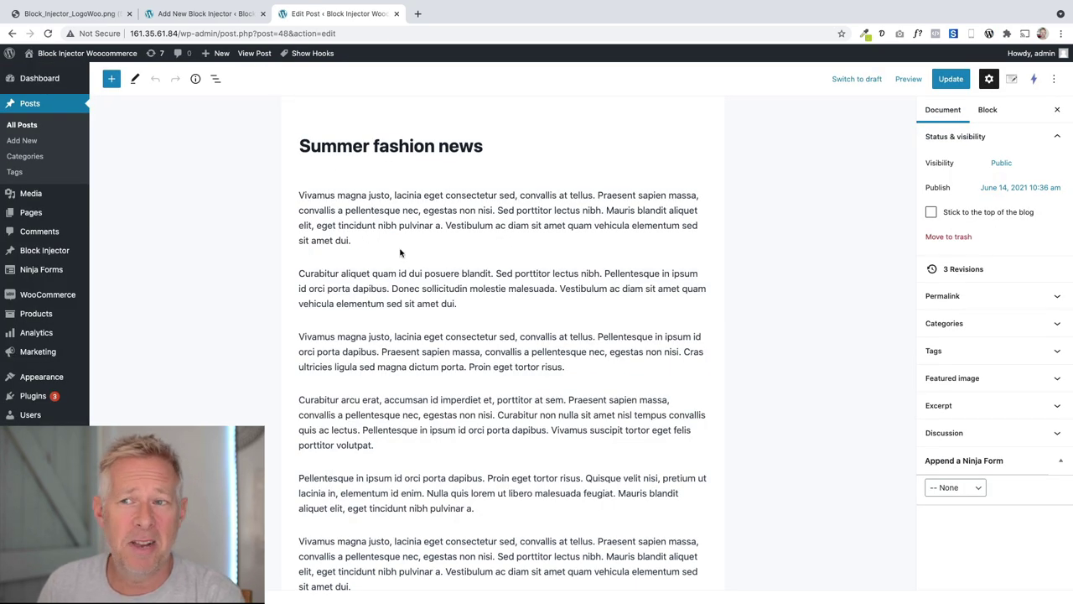
pyautogui.click(254, 55)
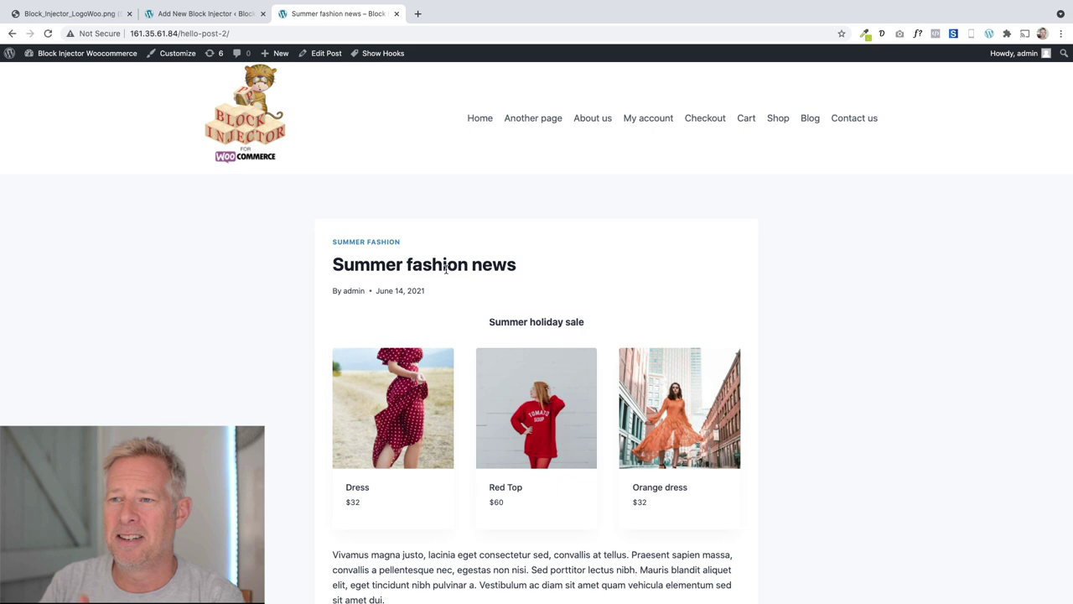
# Change the "Summer holiday sale" entry's location to Posts By Category with the summer fashion category, and update the entry.
pyautogui.click(210, 14)
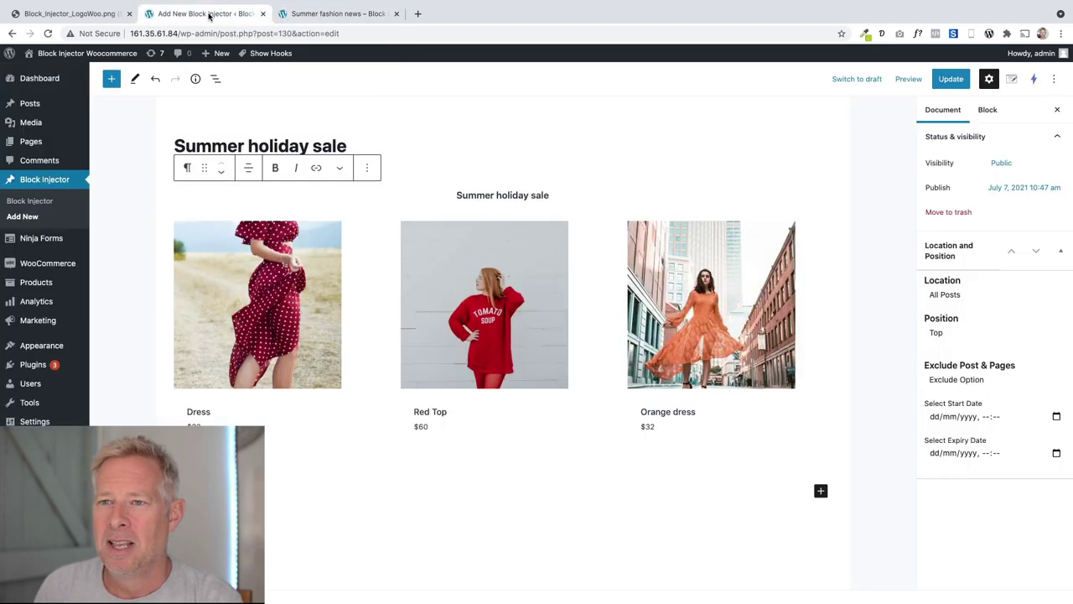
pyautogui.click(952, 295)
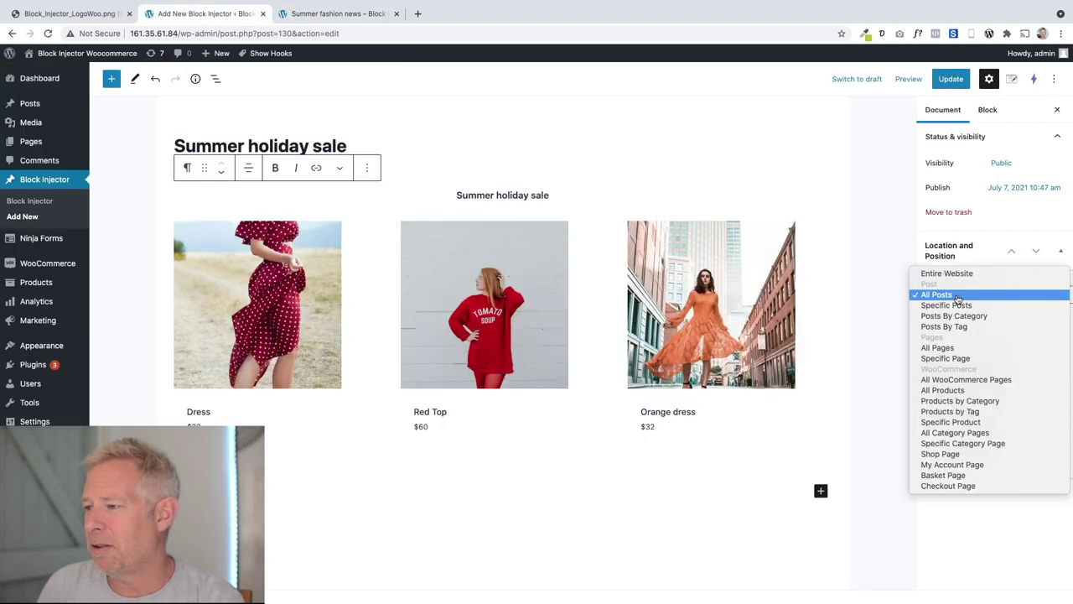
pyautogui.click(942, 317)
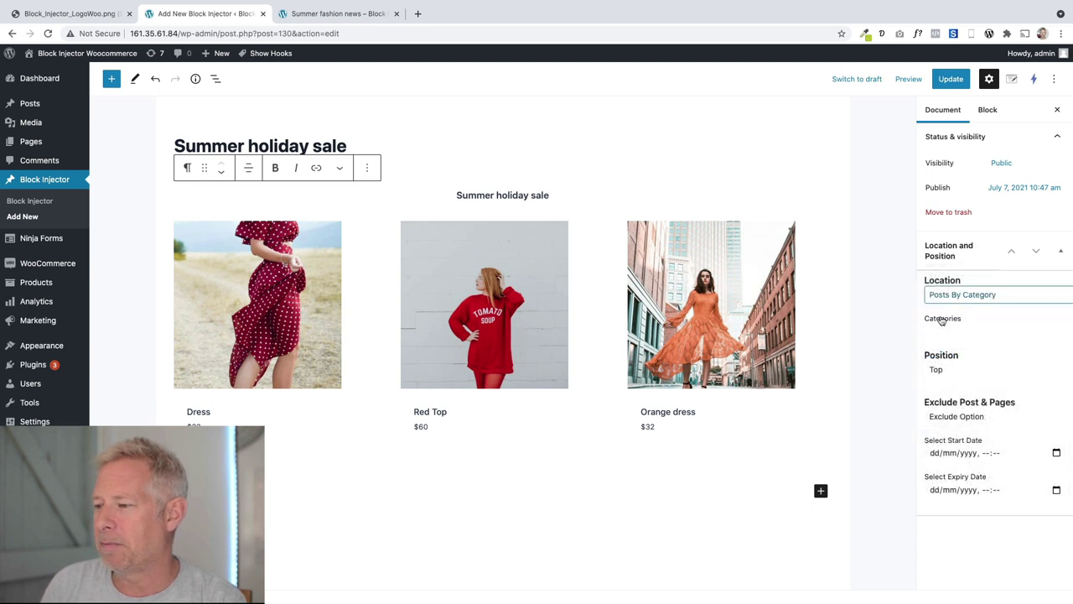
pyautogui.click(966, 335)
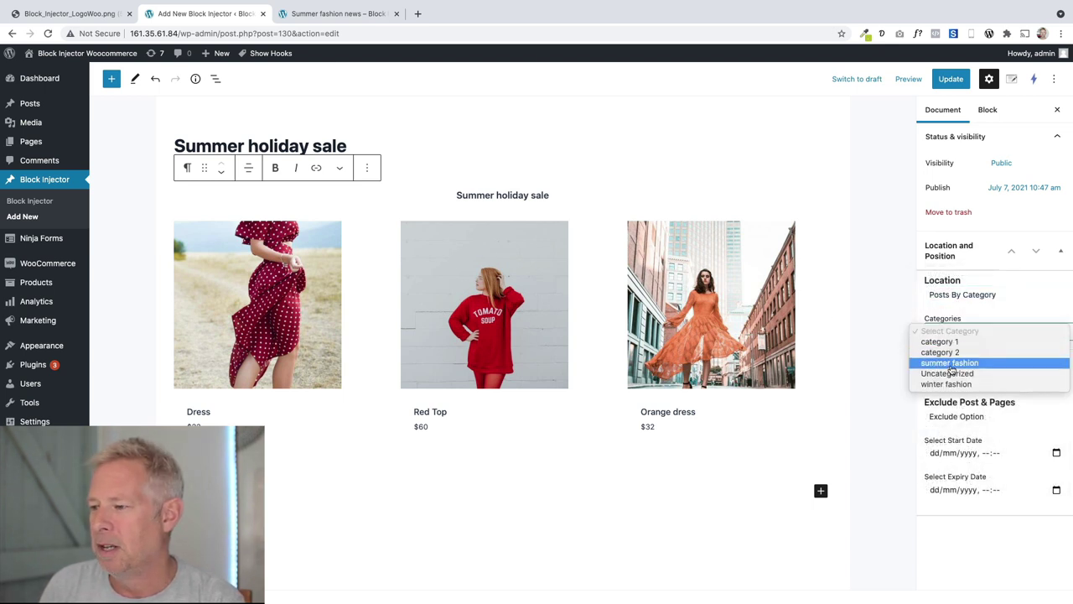
pyautogui.click(950, 363)
pyautogui.click(951, 79)
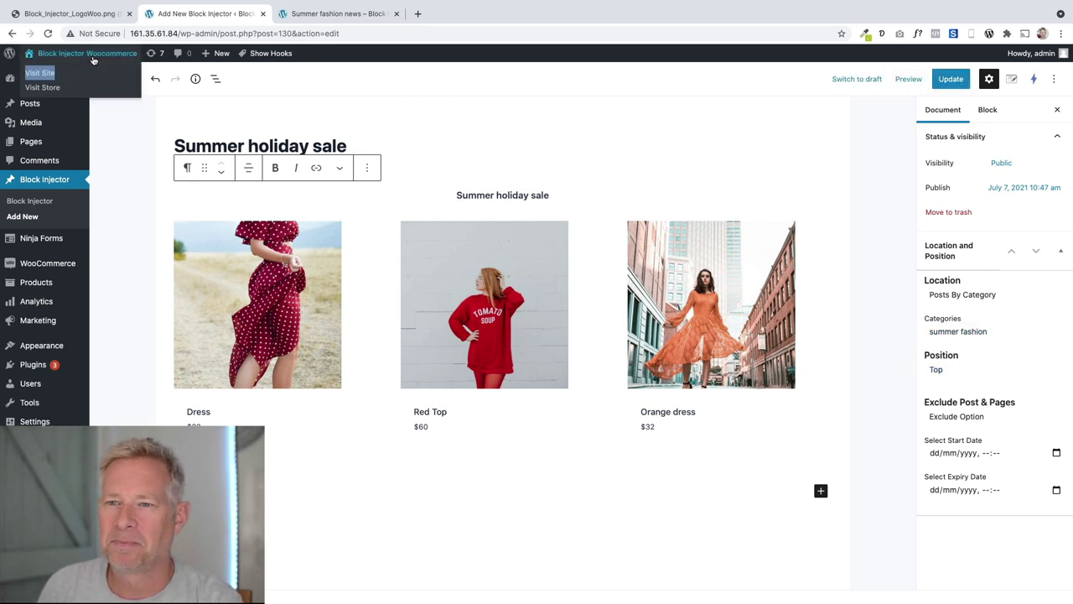
# Visit the live site and check the injected products in the "Summer fashion news" post.
pyautogui.click(98, 74)
pyautogui.scroll(-3, 516, 390)
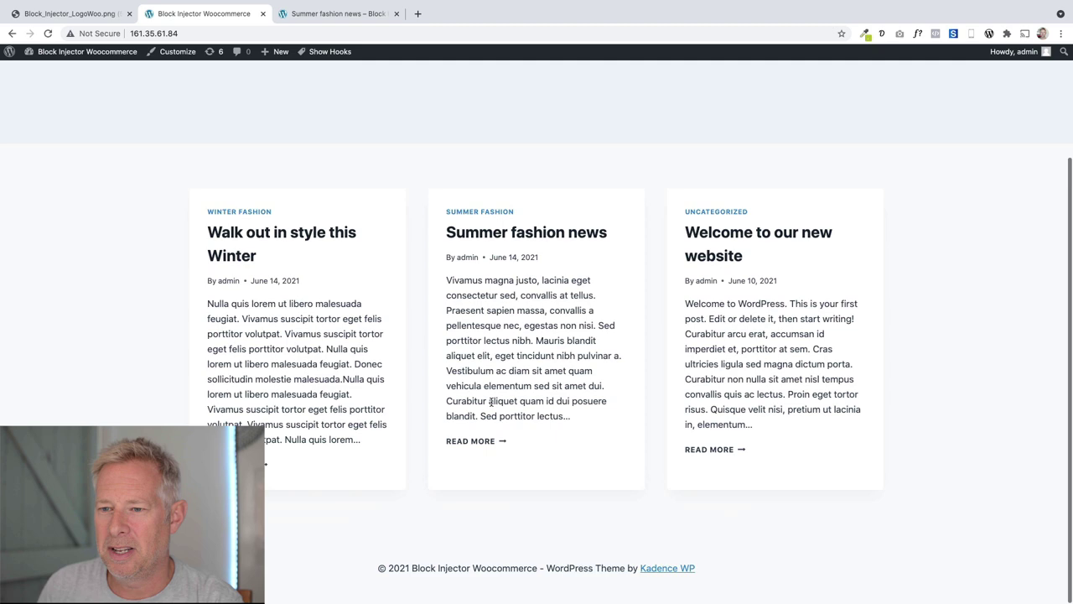
pyautogui.click(542, 375)
pyautogui.scroll(-5, 545, 386)
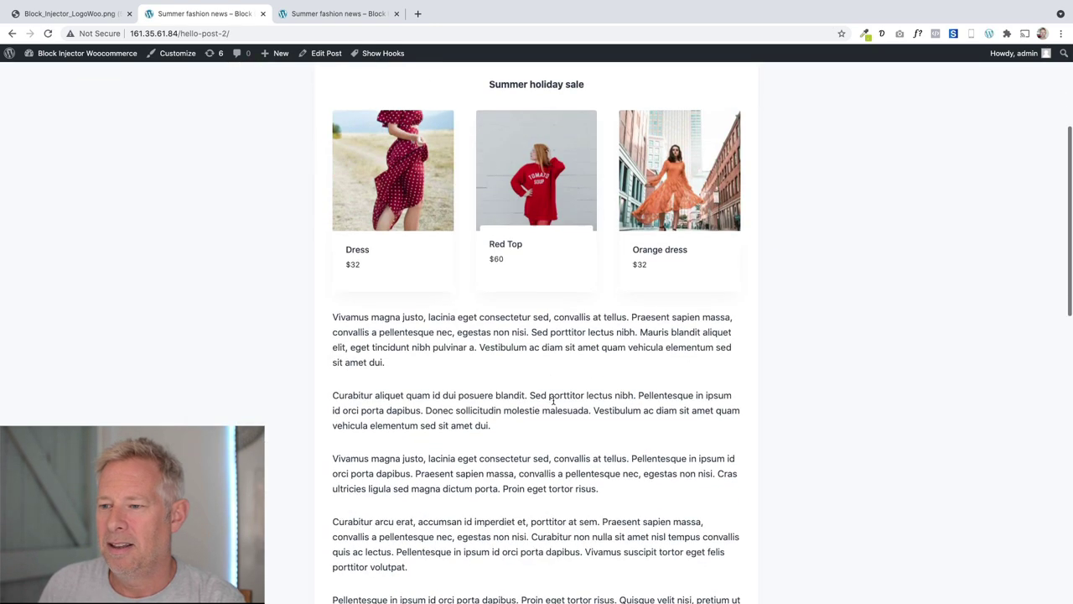
pyautogui.scroll(3, 520, 335)
pyautogui.scroll(3, 504, 275)
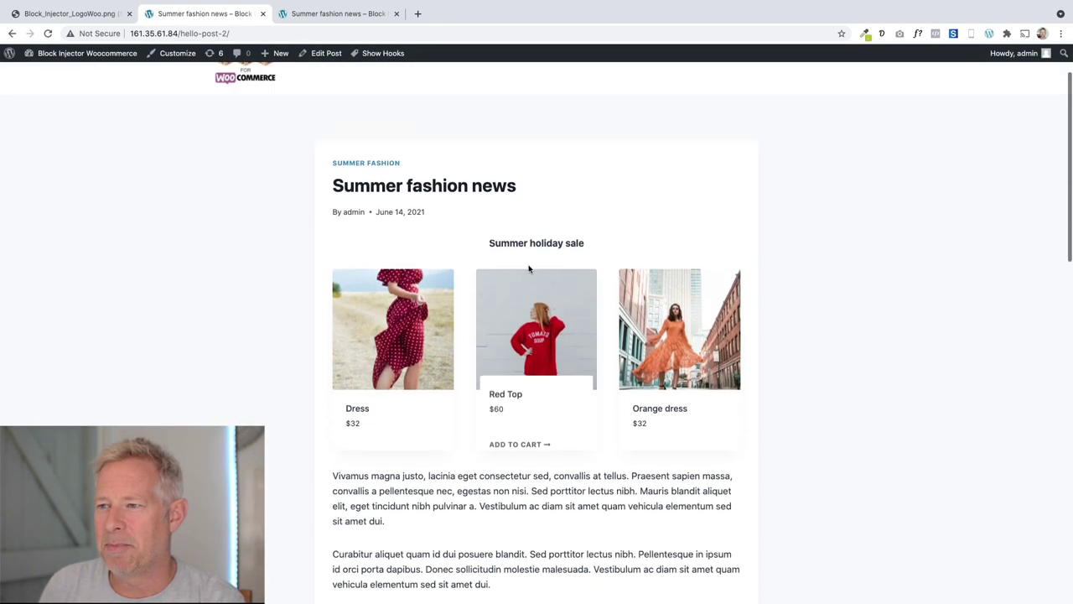
# Open the "Walk out in style this Winter" post from the blog to check whether the products appear there.
pyautogui.click(810, 120)
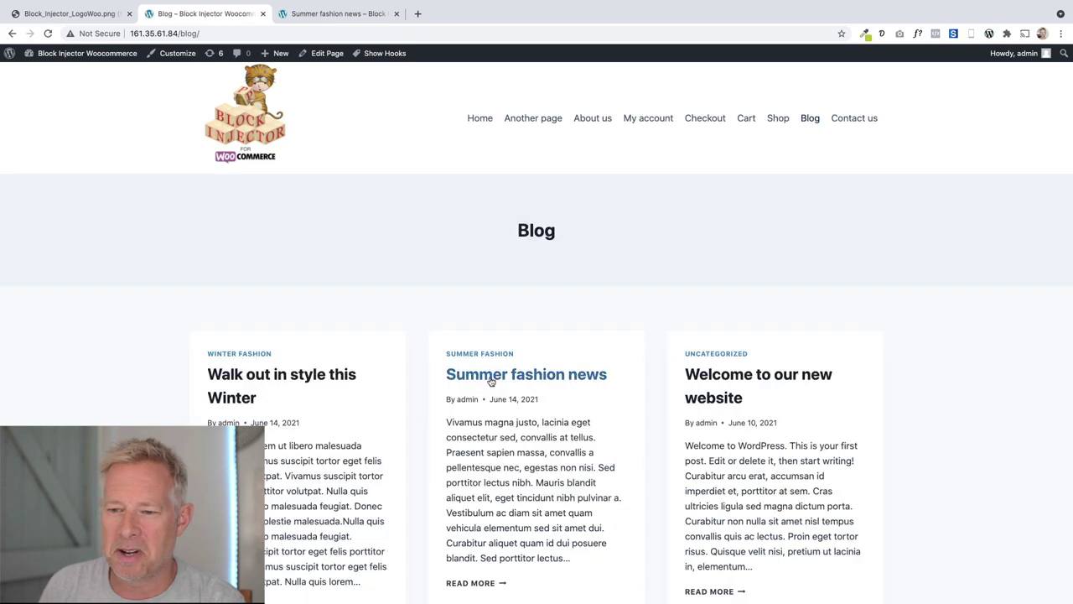
pyautogui.scroll(-3, 495, 377)
pyautogui.click(232, 240)
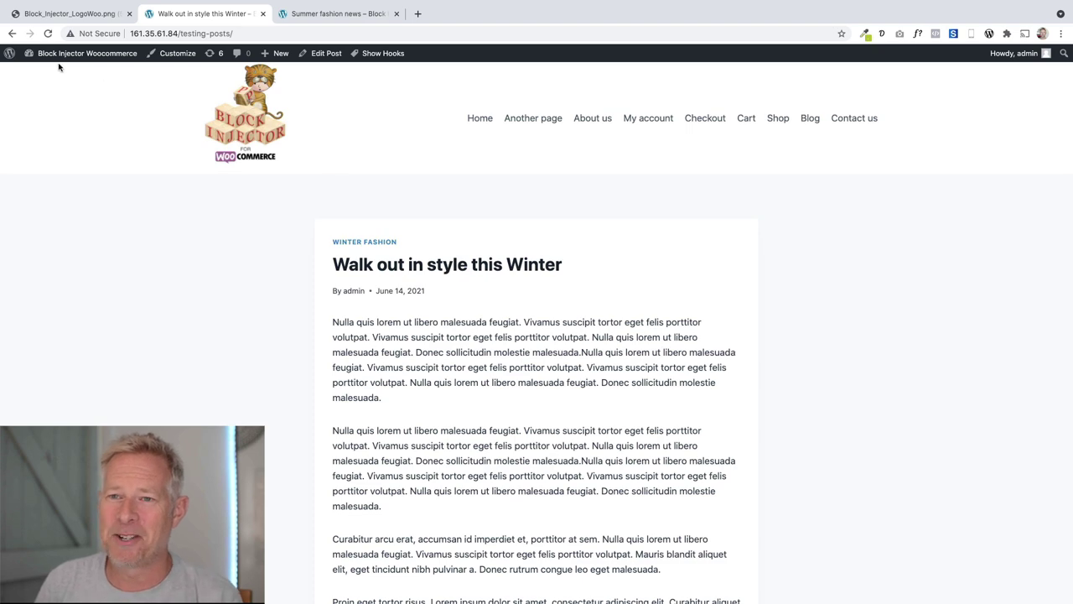
# Return to the WordPress dashboard and open the "Summer holiday sale" Block Injector entry for editing.
pyautogui.click(97, 14)
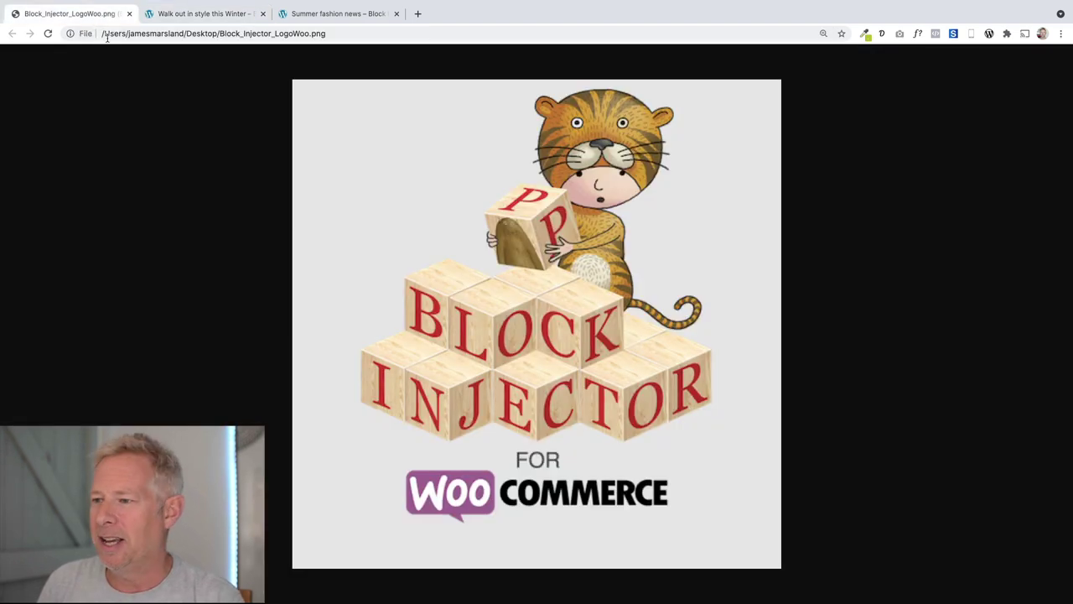
pyautogui.click(162, 15)
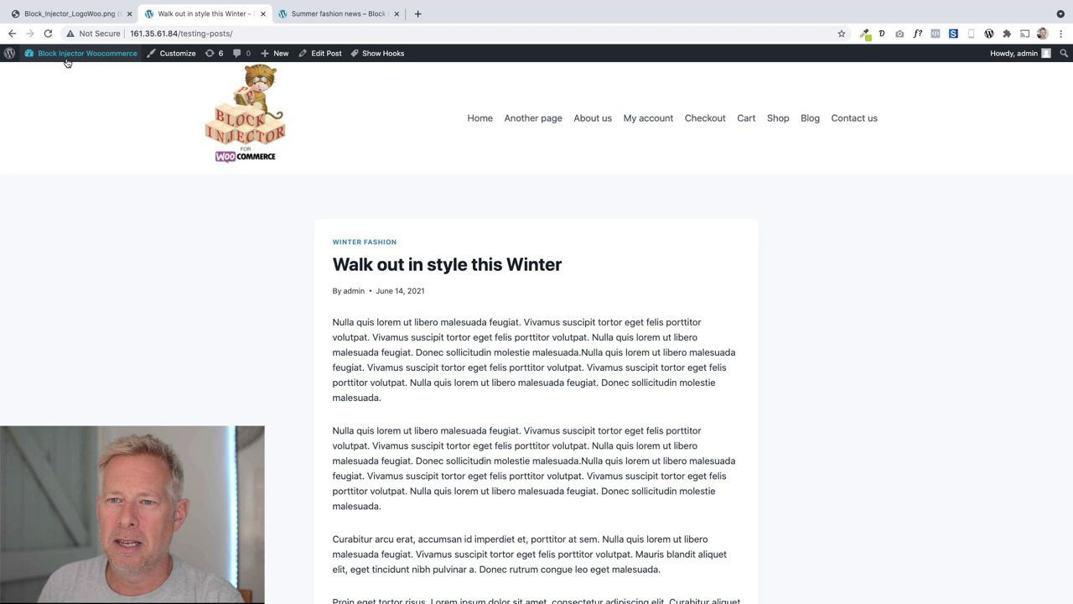
pyautogui.click(56, 74)
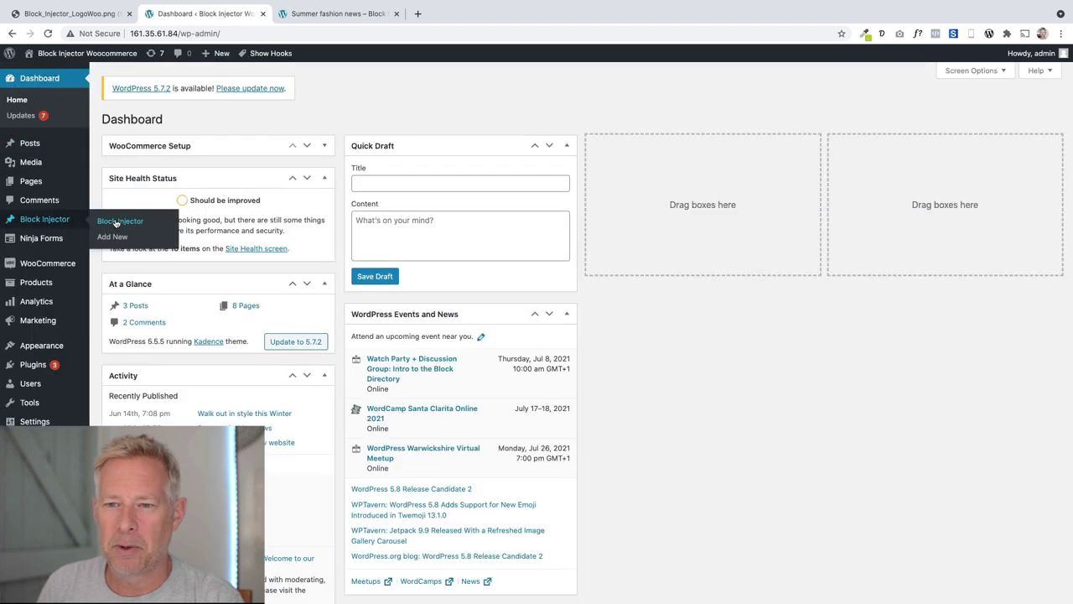
pyautogui.click(117, 221)
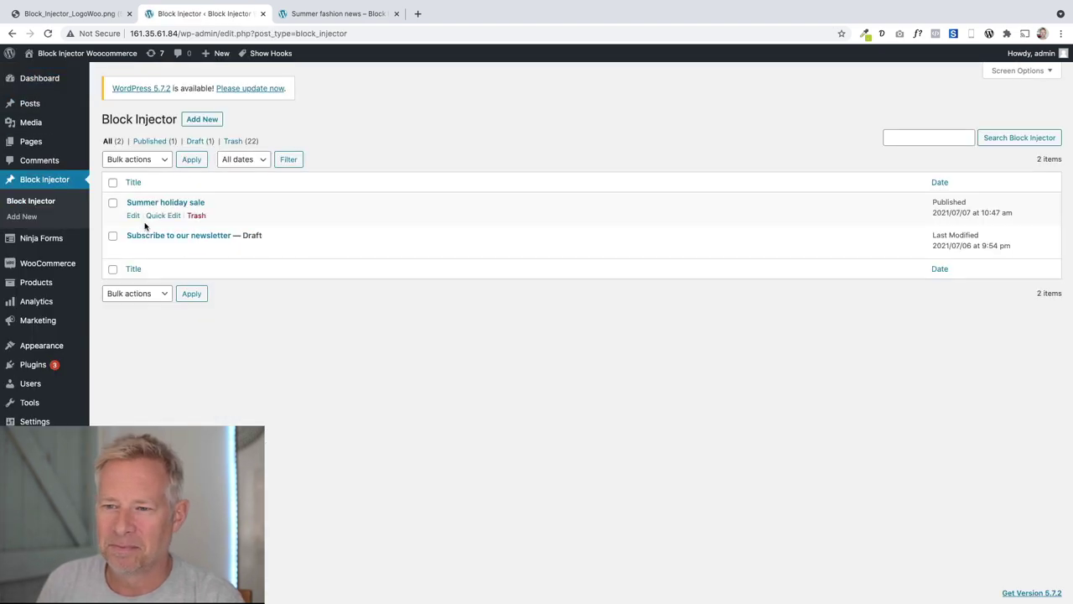
pyautogui.click(133, 216)
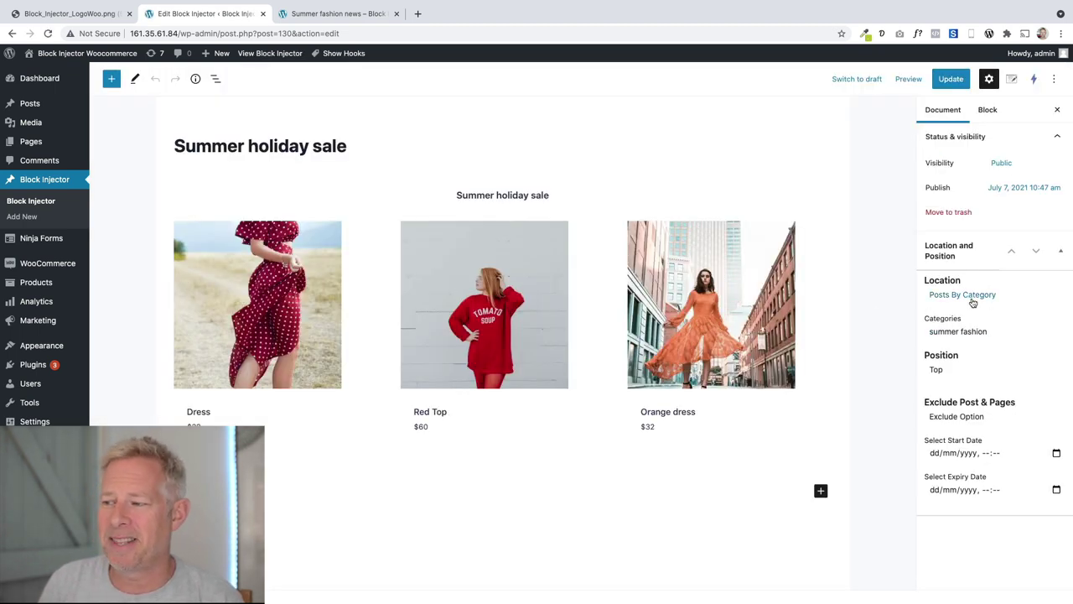
# Set the entry's position to After Blocks with a block number of 3, and update the entry.
pyautogui.click(958, 370)
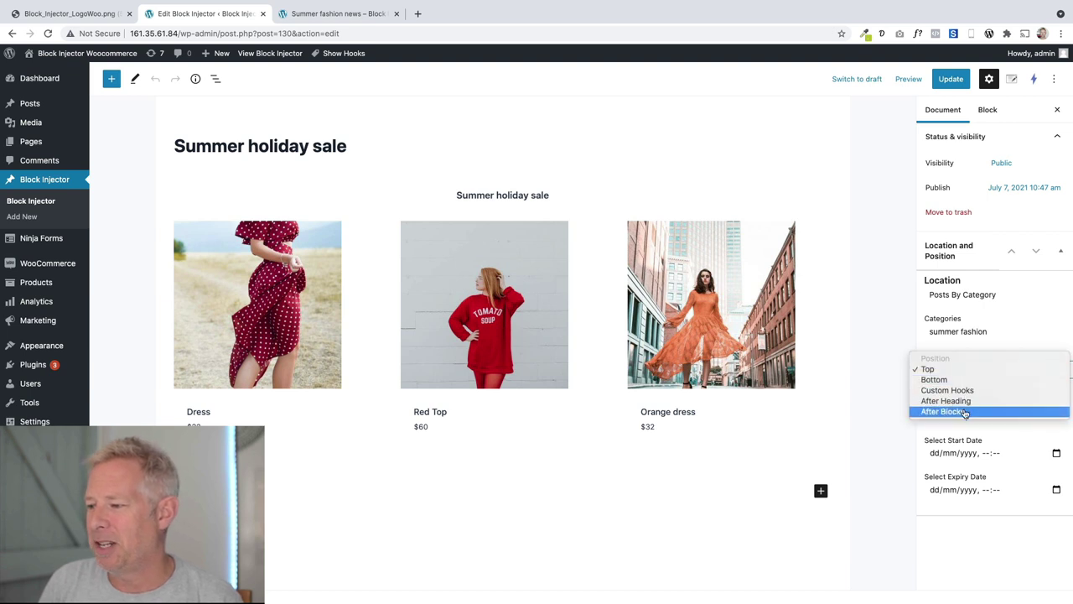
pyautogui.click(966, 411)
pyautogui.click(960, 409)
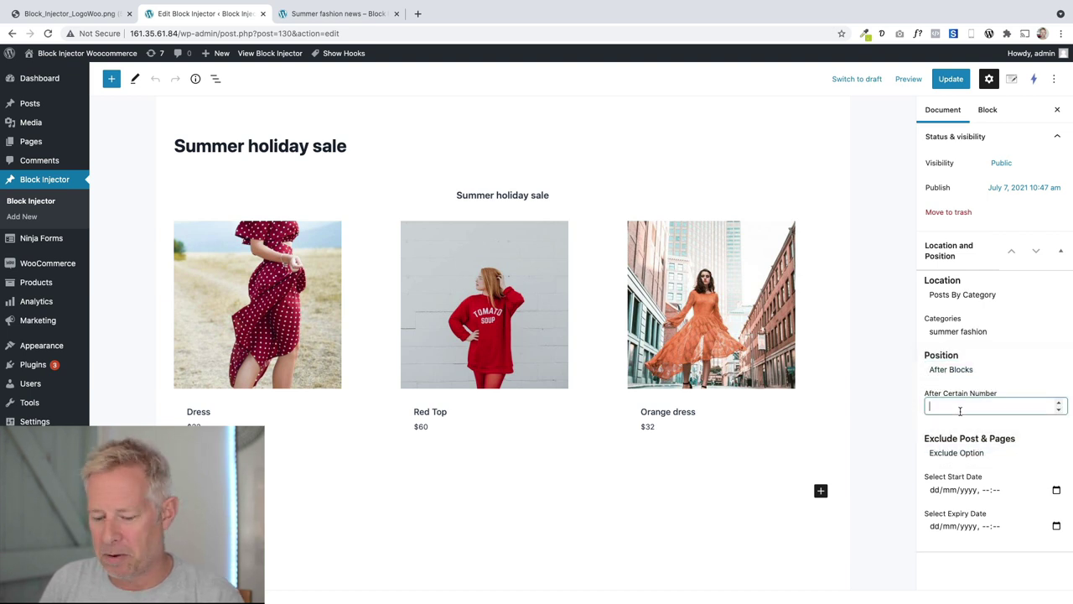
pyautogui.write('3')
pyautogui.click(951, 79)
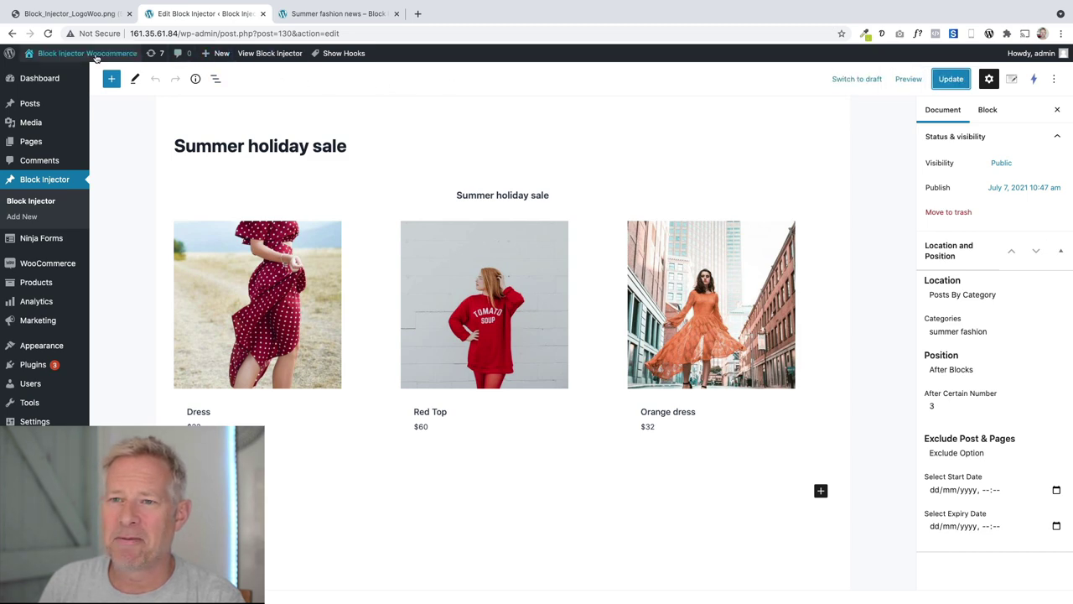
# Reload the live "Summer fashion news" post and check where the products appear among its paragraphs.
pyautogui.click(325, 15)
pyautogui.click(460, 33)
pyautogui.press('Return')
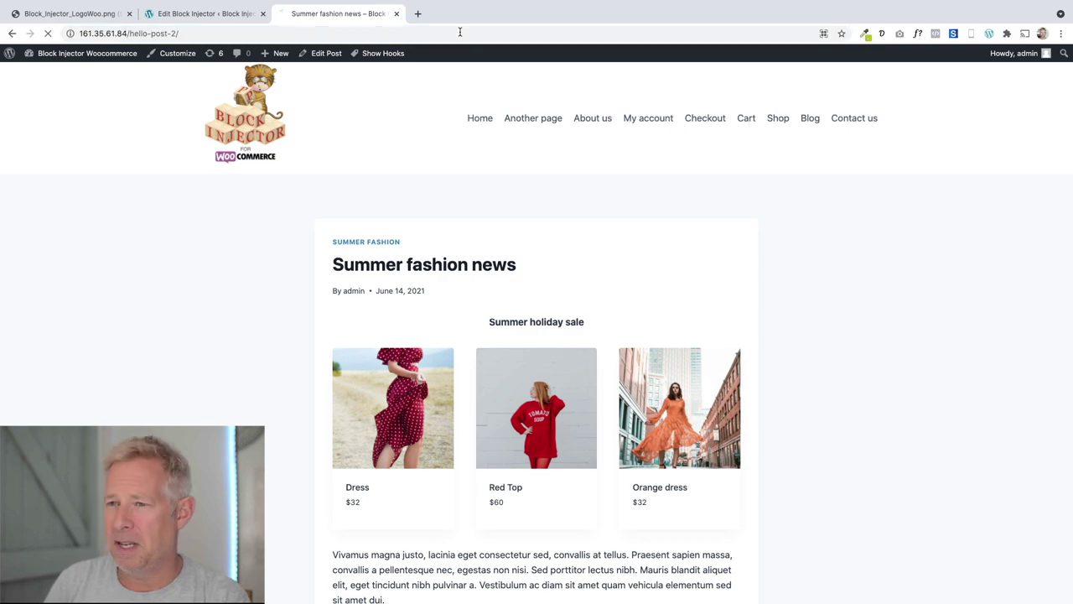
pyautogui.scroll(-2, 292, 201)
pyautogui.scroll(-3, 394, 347)
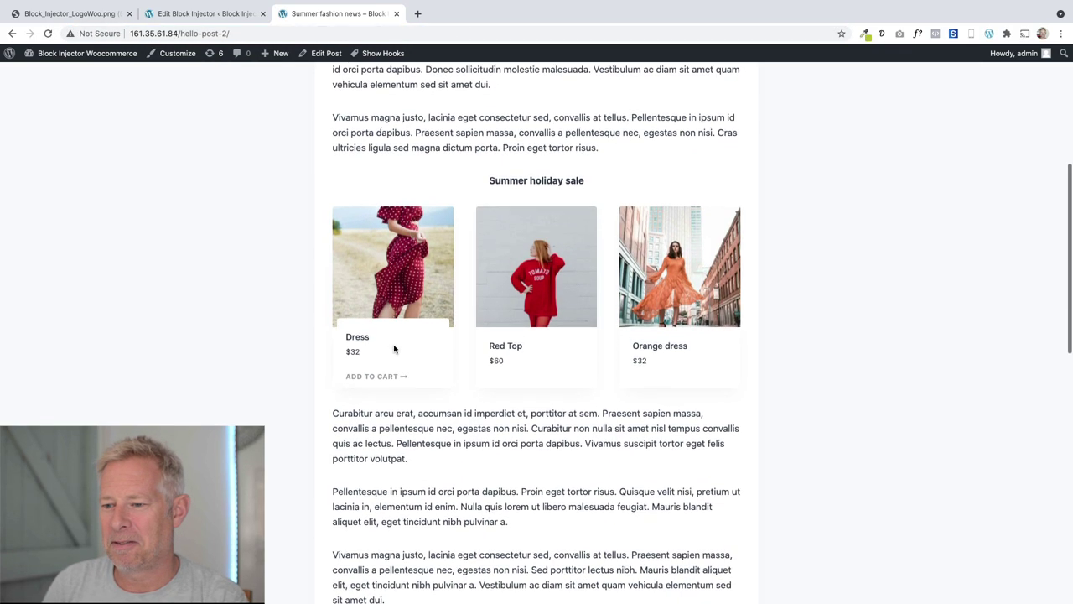
pyautogui.scroll(6, 394, 347)
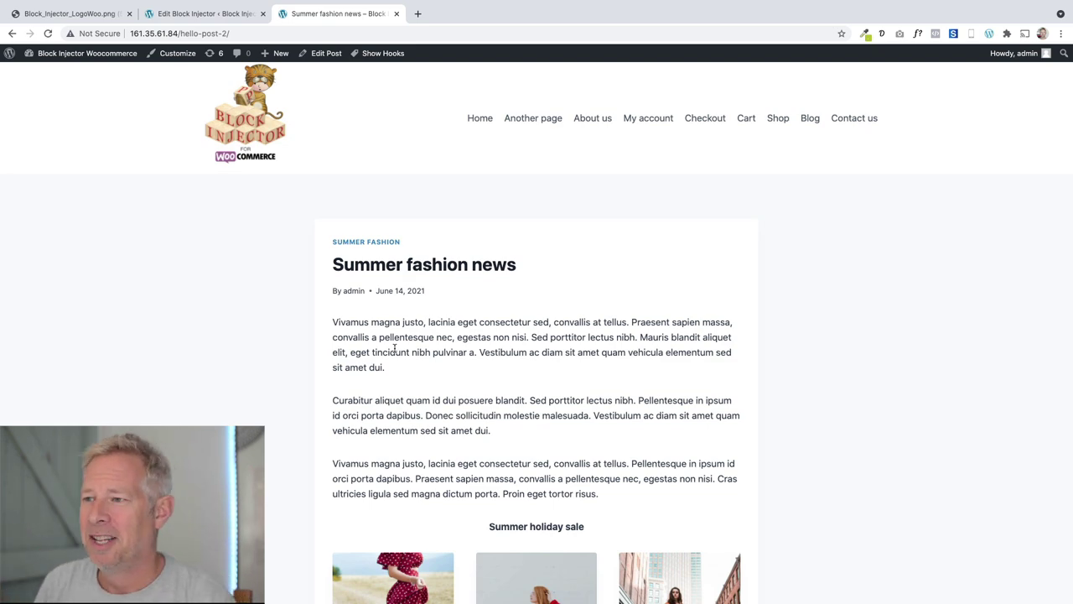
pyautogui.scroll(-3, 462, 350)
pyautogui.scroll(4, 462, 349)
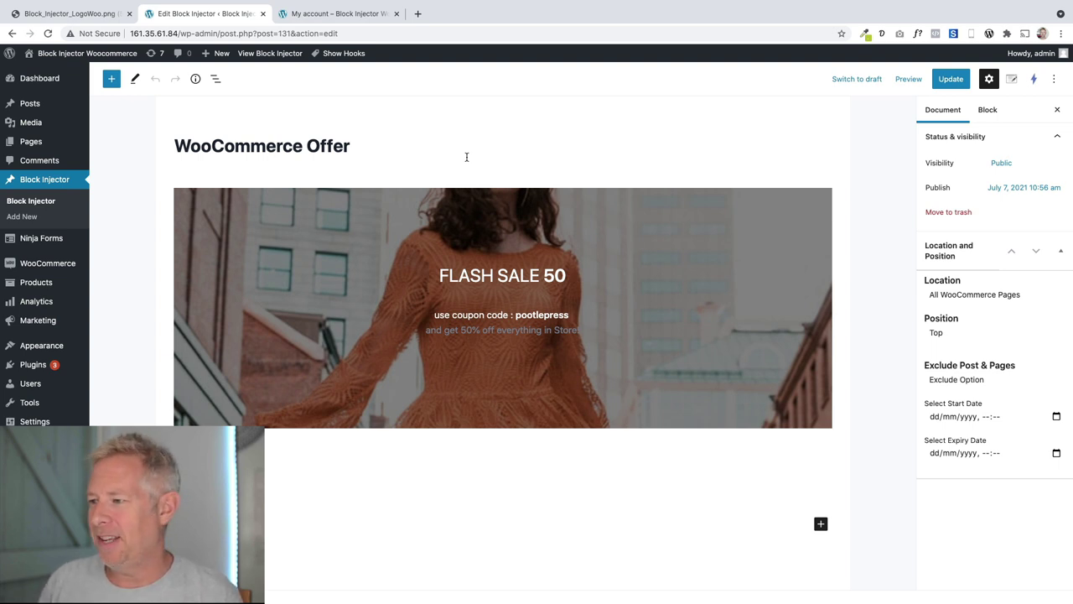
# Examine the "WooCommerce Offer" entry's location options and its flash sale Cover block with fixed background.
pyautogui.click(976, 294)
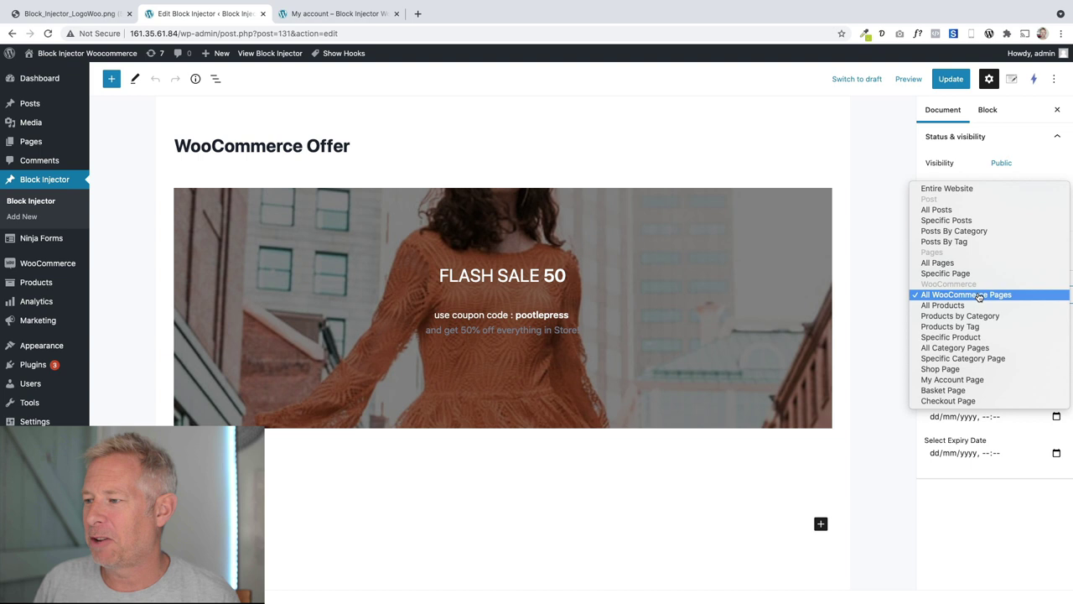
pyautogui.click(975, 294)
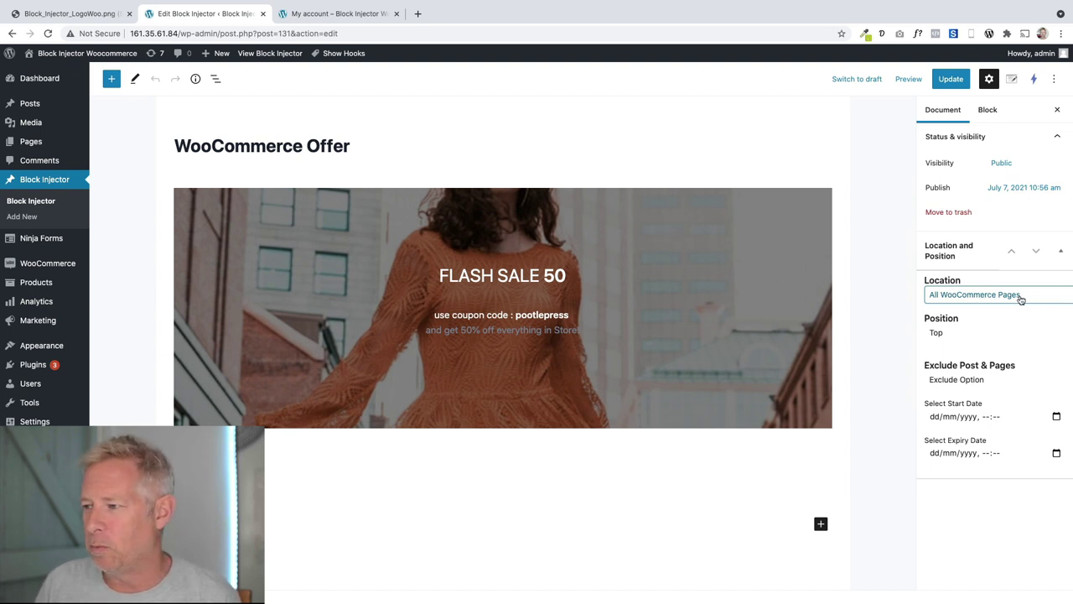
pyautogui.click(434, 197)
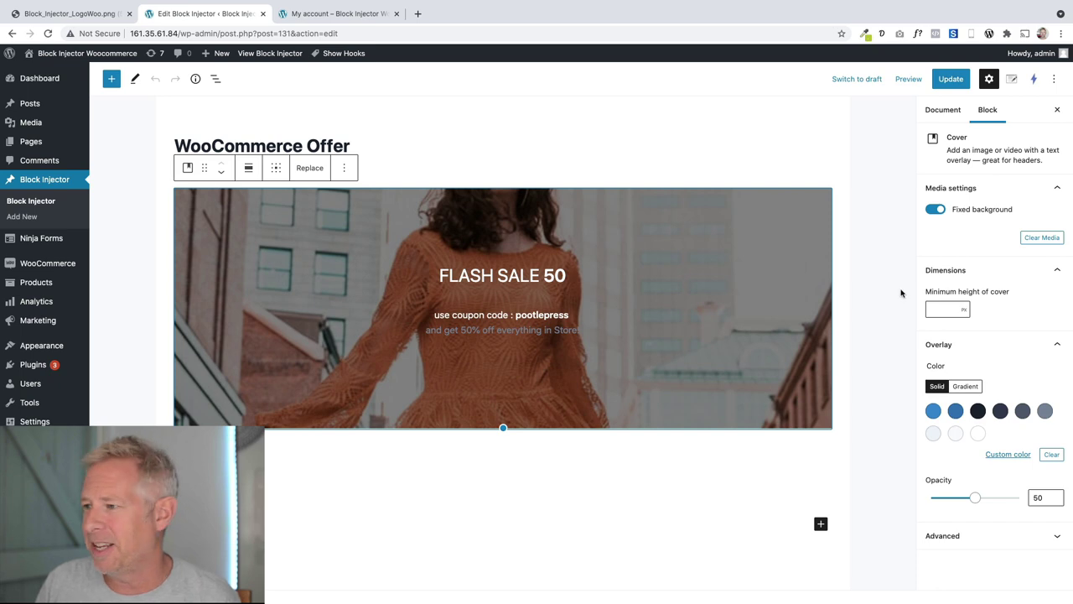
pyautogui.scroll(-2, 726, 302)
pyautogui.scroll(2, 726, 304)
pyautogui.scroll(-2, 726, 303)
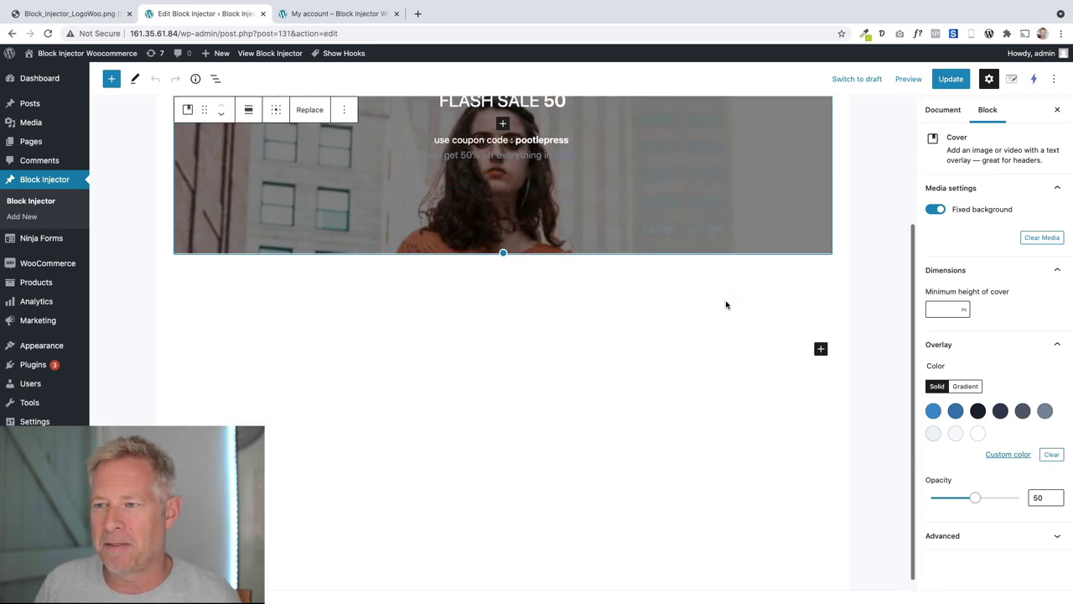
pyautogui.scroll(2, 726, 303)
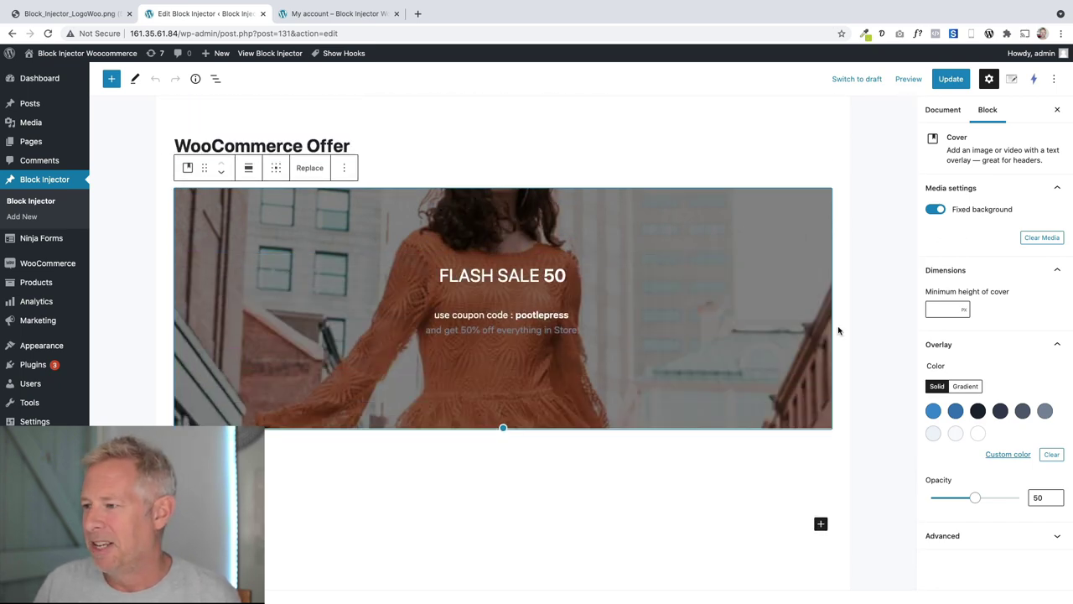
# Update the "WooCommerce Offer" entry and check its flash sale banner on the live site's My account page.
pyautogui.click(962, 117)
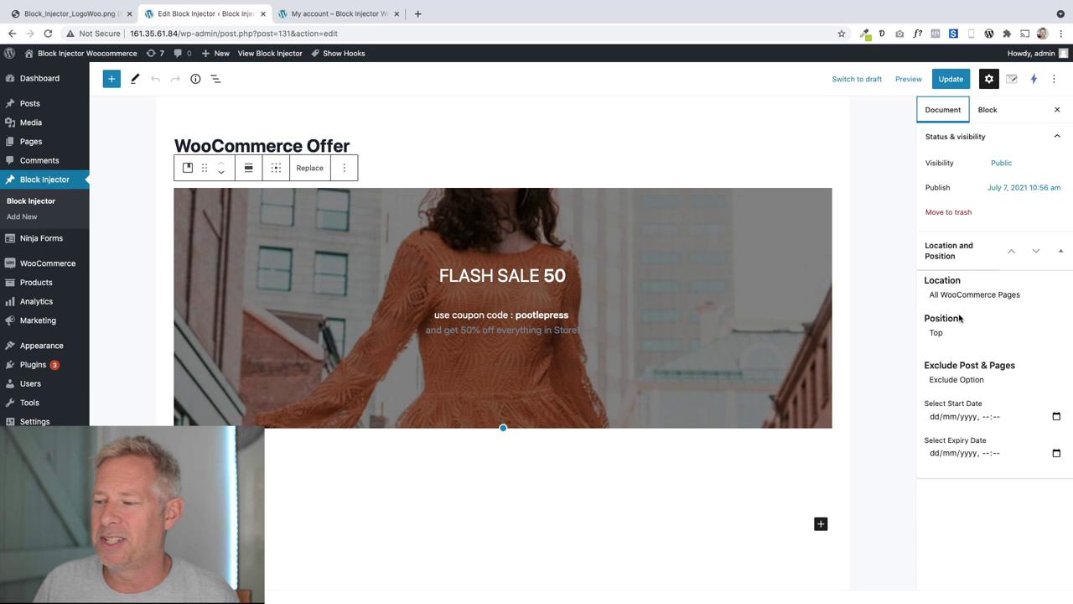
pyautogui.click(951, 79)
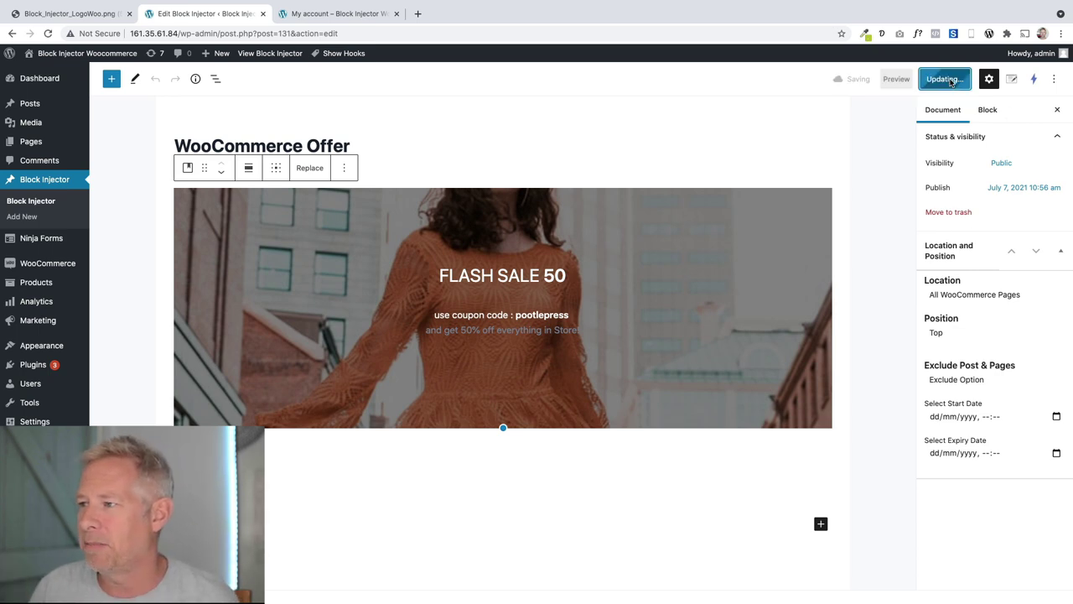
pyautogui.click(331, 15)
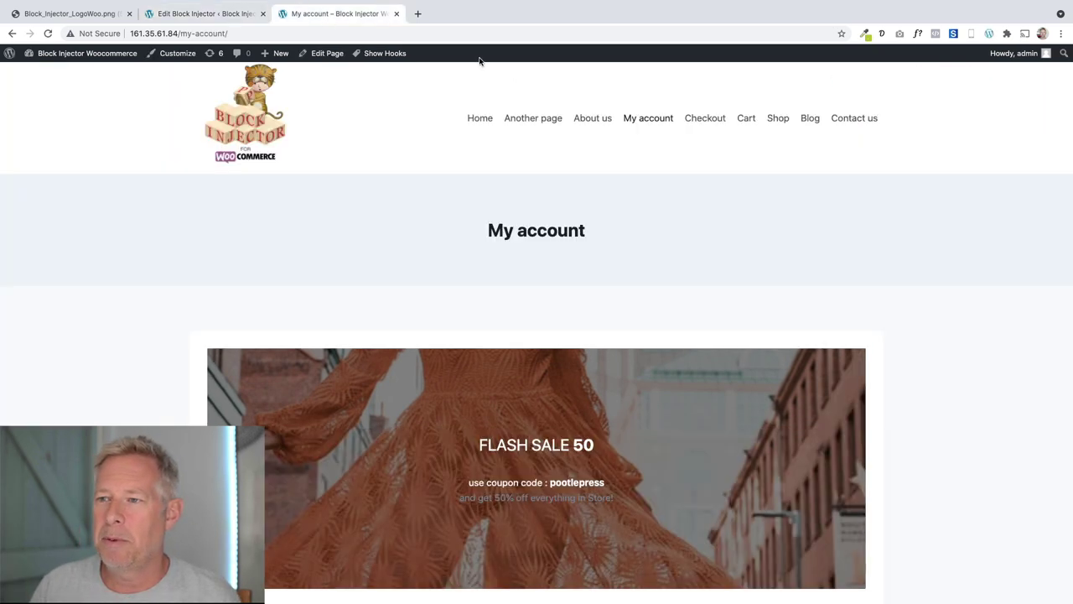
pyautogui.click(479, 119)
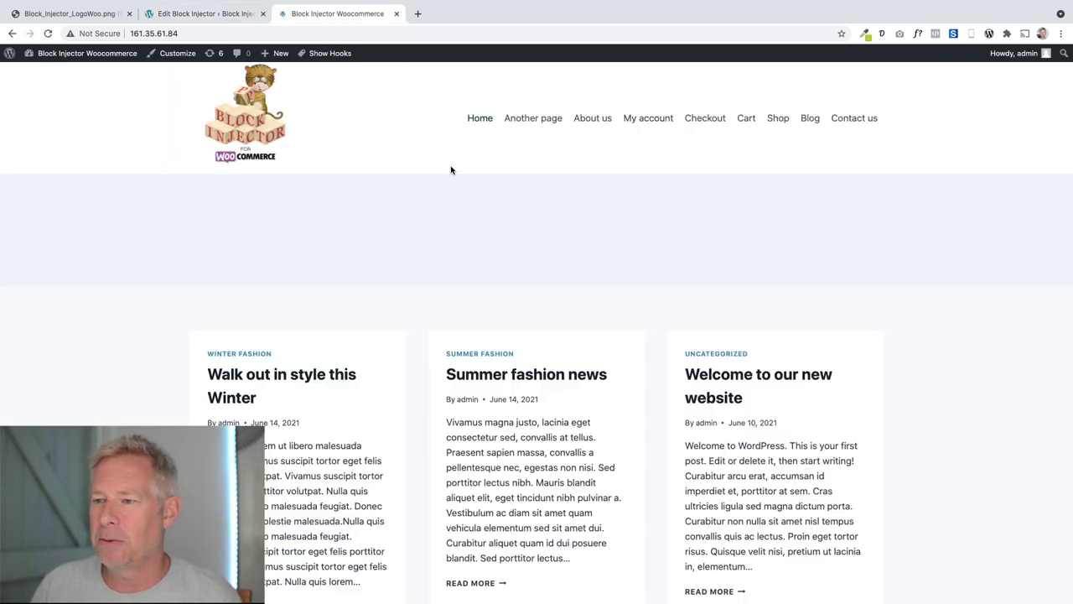
pyautogui.click(648, 118)
pyautogui.scroll(-3, 517, 283)
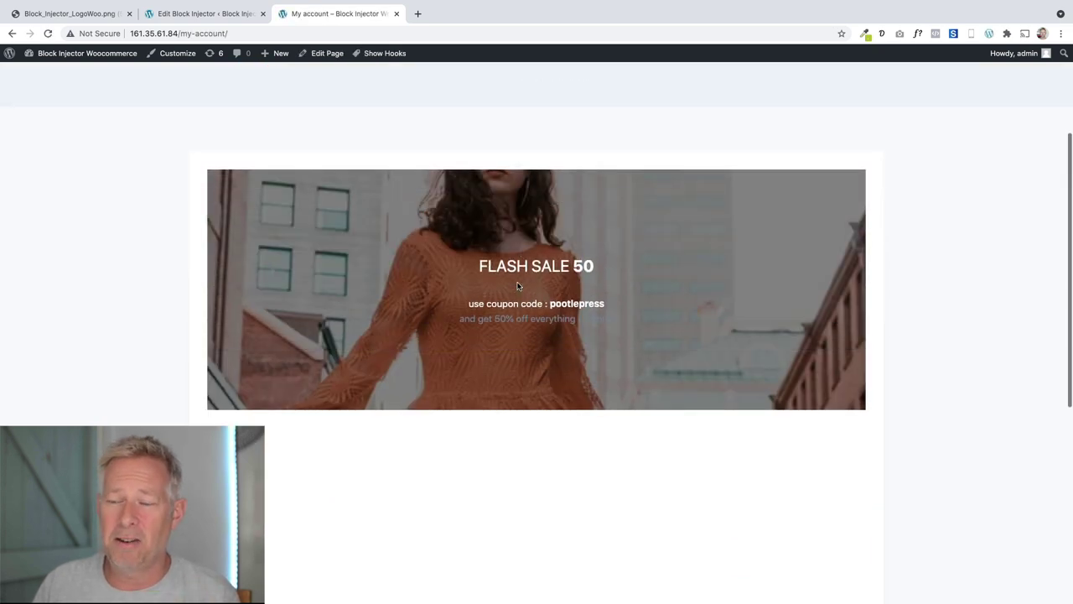
# Check the flash sale banner on the live site's Checkout and Cart pages.
pyautogui.scroll(3, 537, 277)
pyautogui.click(703, 118)
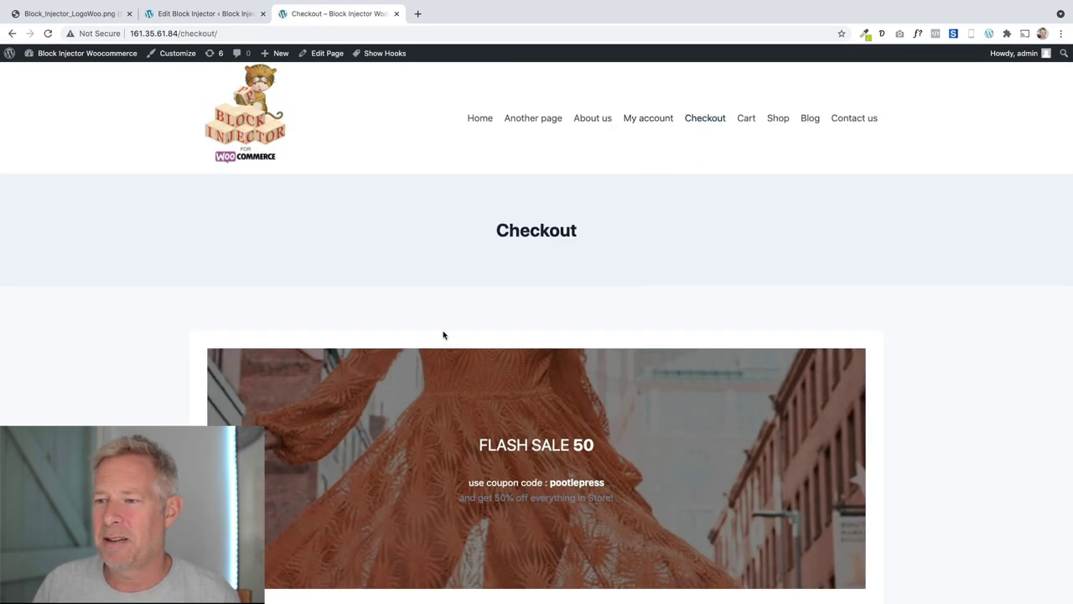
pyautogui.scroll(-3, 444, 335)
pyautogui.scroll(3, 444, 336)
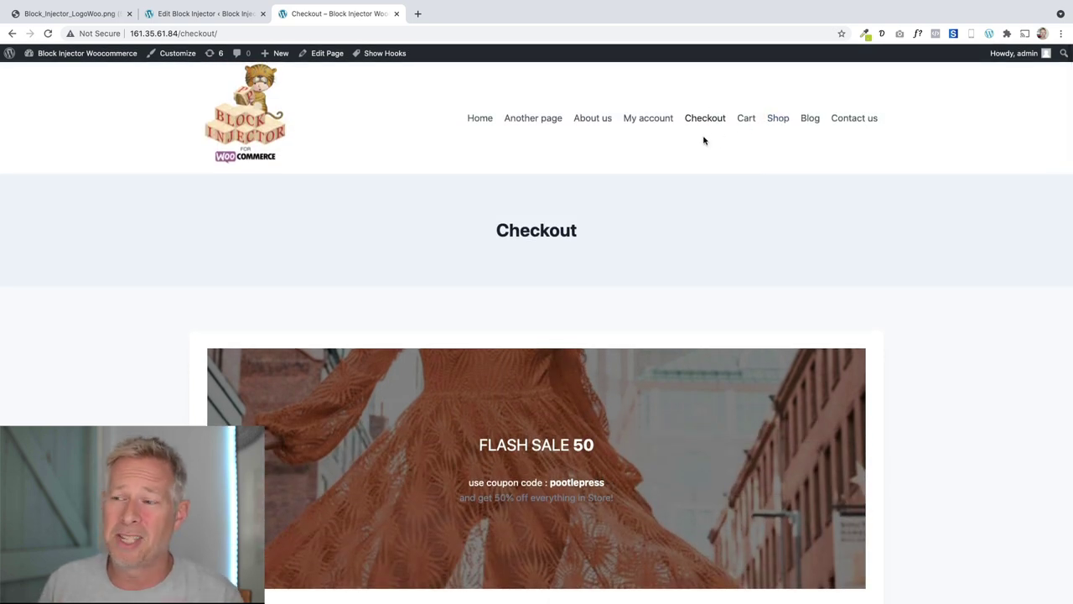
pyautogui.click(745, 117)
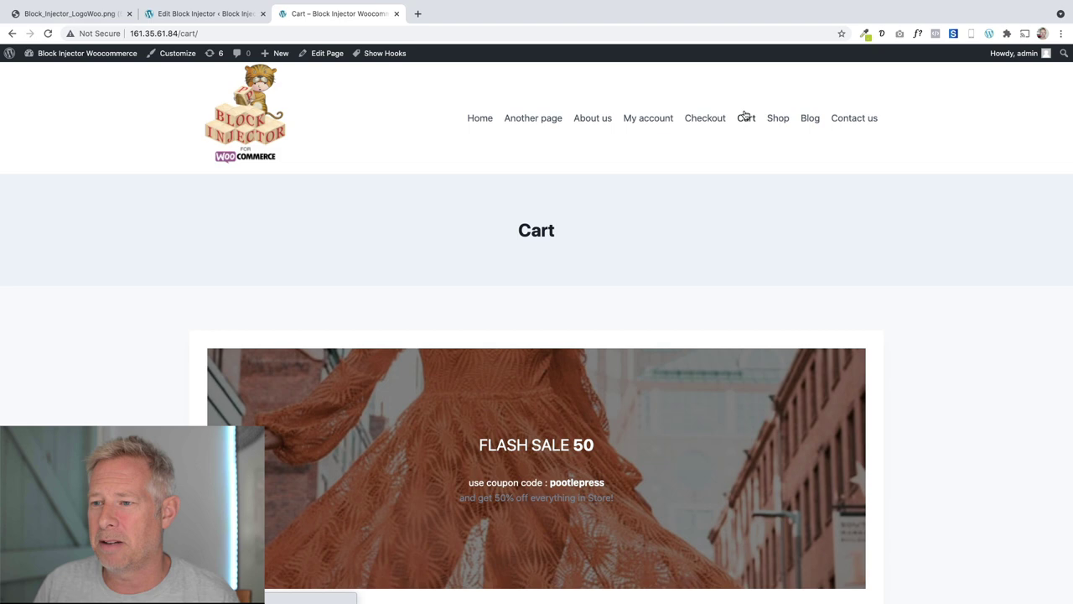
pyautogui.scroll(-3, 562, 318)
pyautogui.scroll(-2, 561, 318)
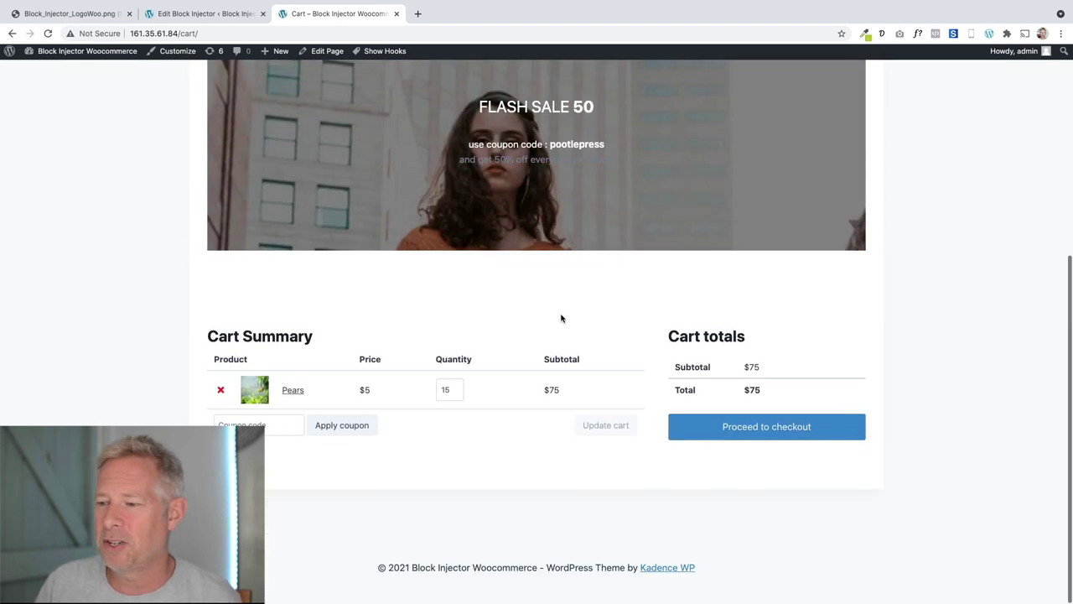
# View the live Shop page and check the flash sale banner above the product listing.
pyautogui.scroll(5, 561, 316)
pyautogui.click(778, 118)
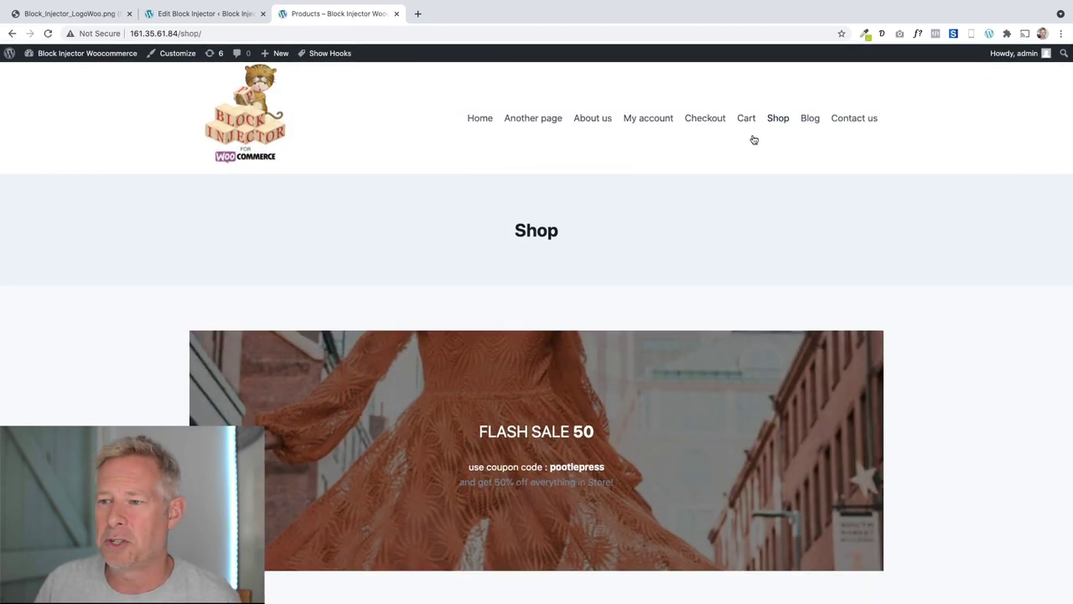
pyautogui.scroll(-2, 414, 287)
pyautogui.scroll(3, 414, 288)
pyautogui.scroll(-3, 413, 287)
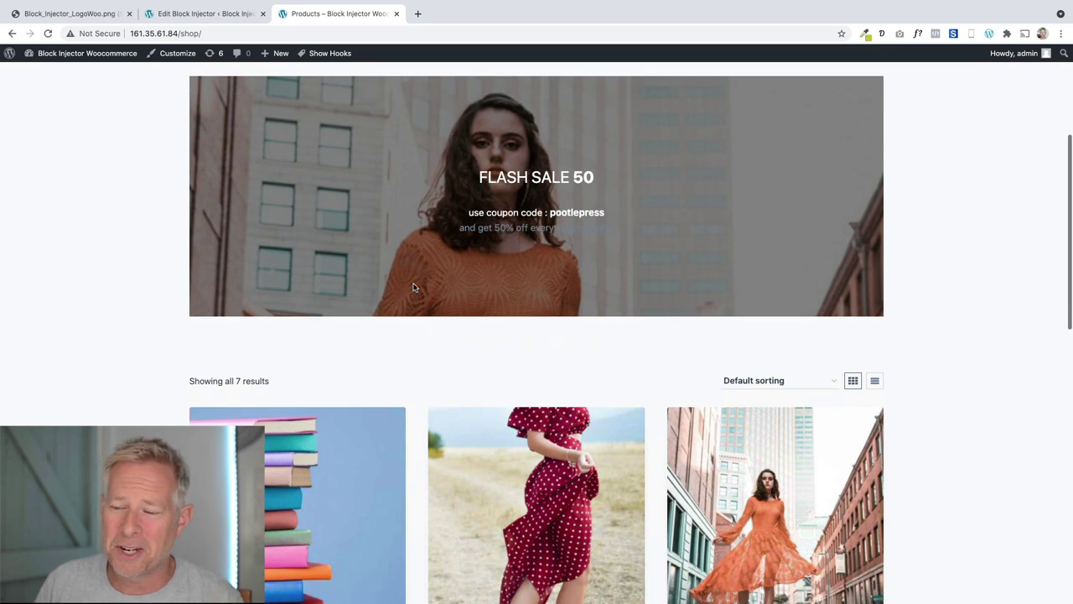
pyautogui.scroll(-2, 414, 287)
# Open the Dress product from the shop and examine how the flash sale banner appears on its product page.
pyautogui.click(455, 435)
pyautogui.scroll(-3, 98, 336)
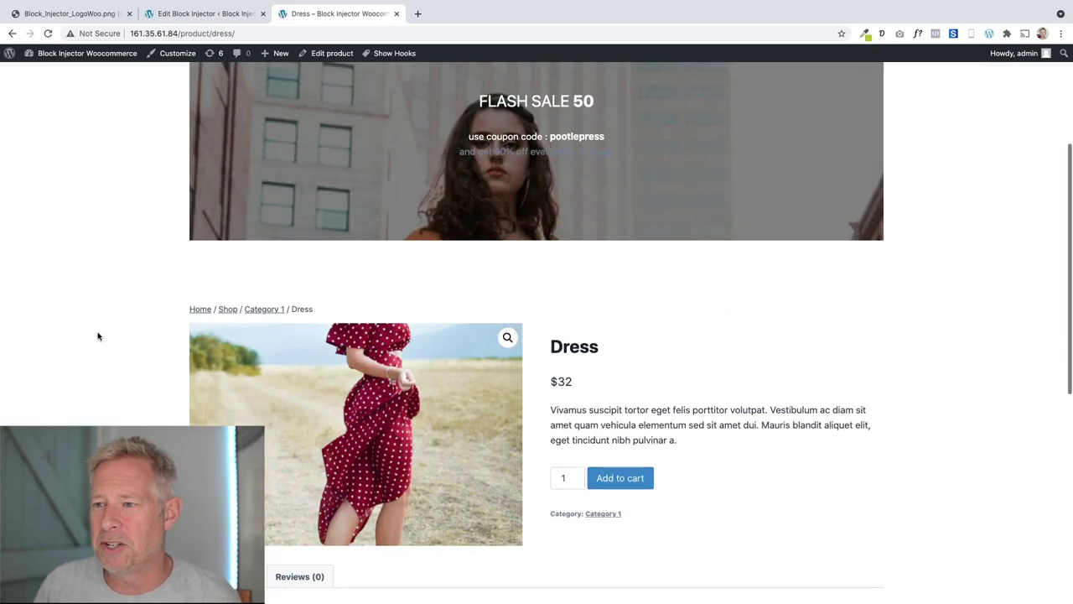
pyautogui.scroll(2, 98, 336)
pyautogui.scroll(-5, 98, 336)
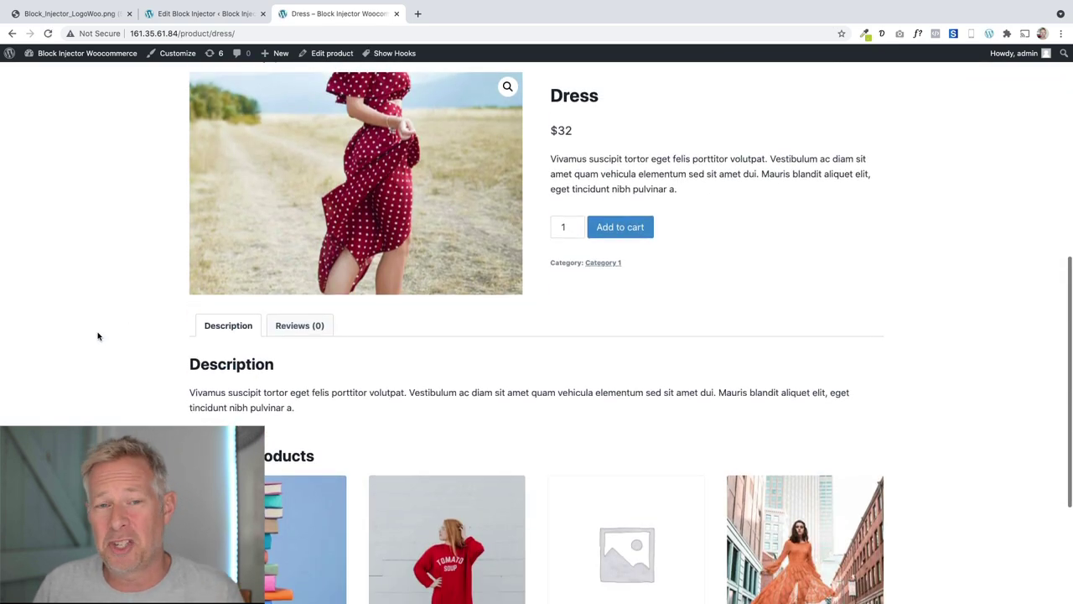
pyautogui.scroll(6, 98, 335)
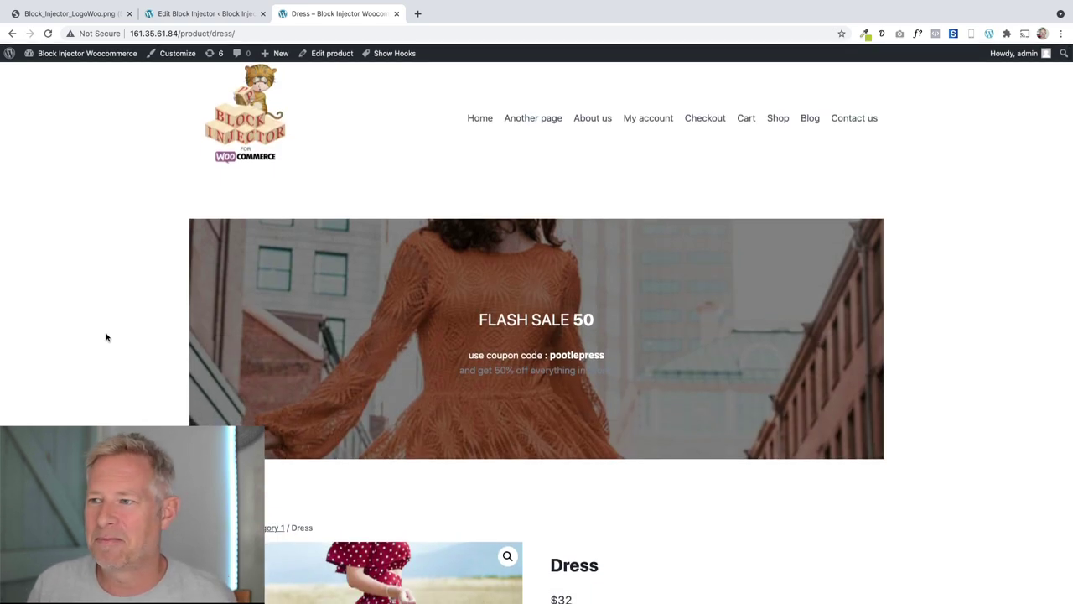
pyautogui.scroll(-3, 106, 340)
pyautogui.scroll(3, 106, 340)
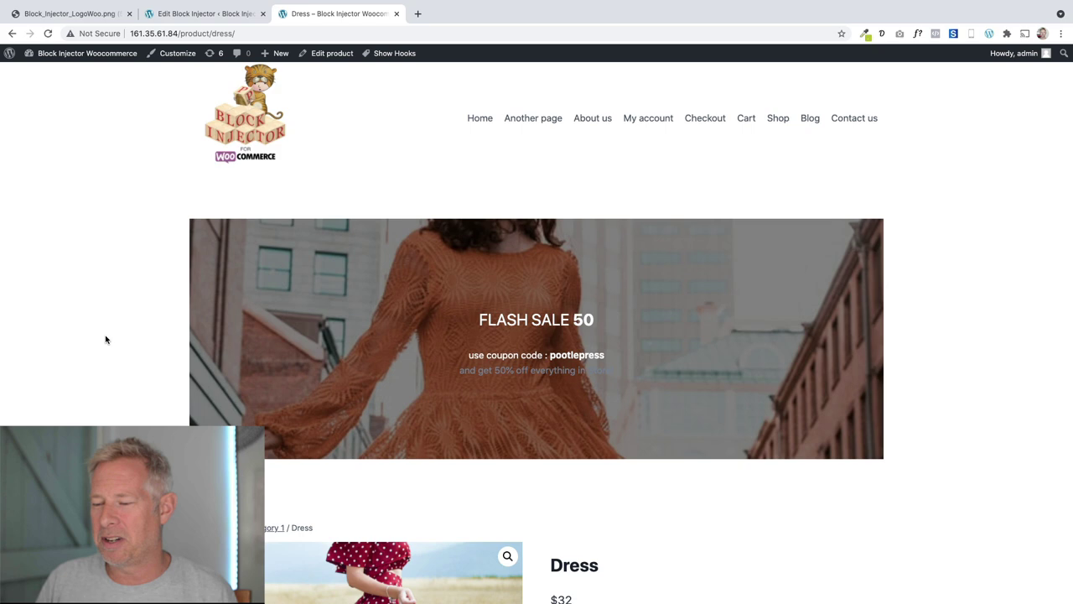
pyautogui.scroll(-2, 105, 340)
pyautogui.scroll(-3, 106, 340)
pyautogui.scroll(5, 105, 340)
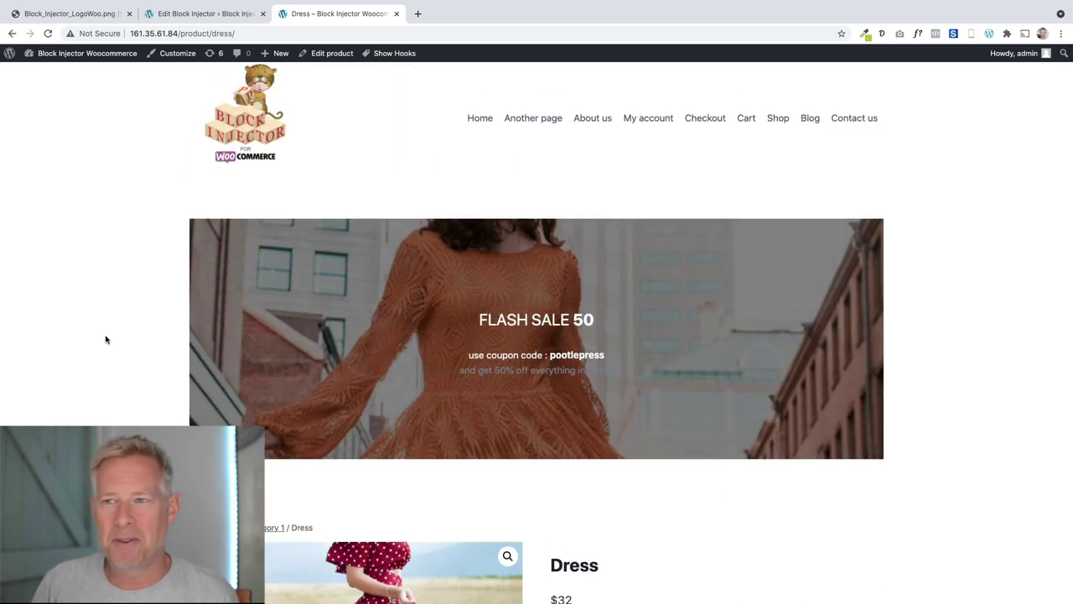
# Set the "WooCommerce Offer" entry's location to My Account Page and update the entry.
pyautogui.click(178, 14)
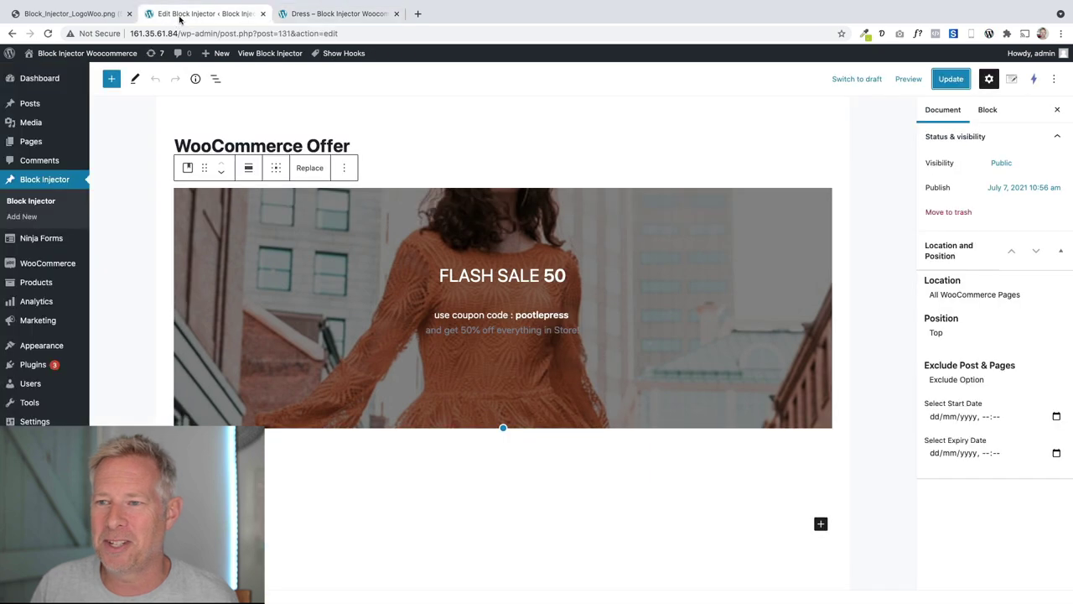
pyautogui.click(985, 296)
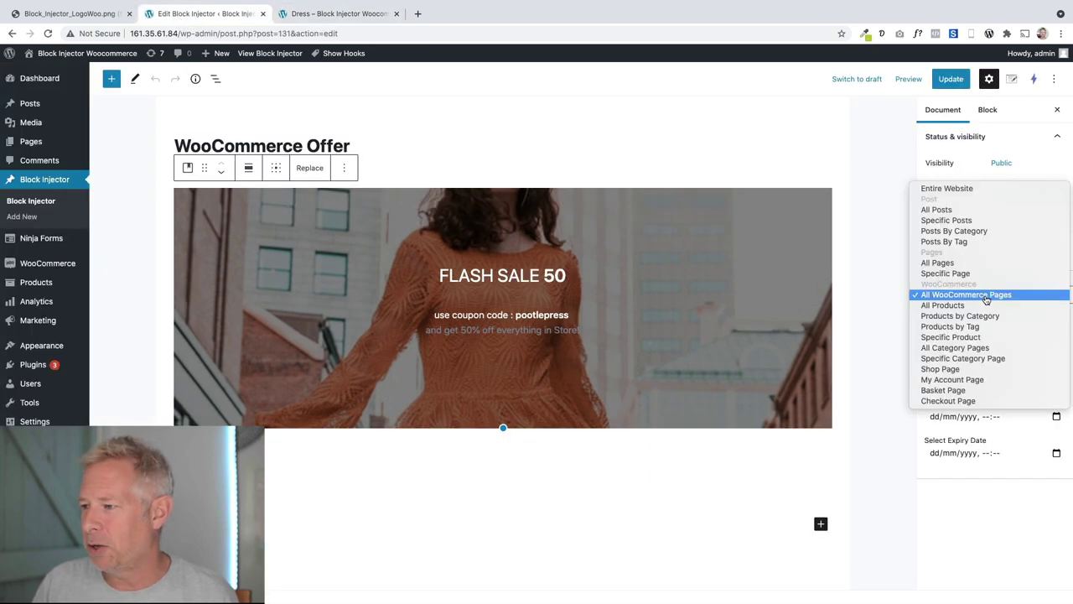
pyautogui.click(938, 378)
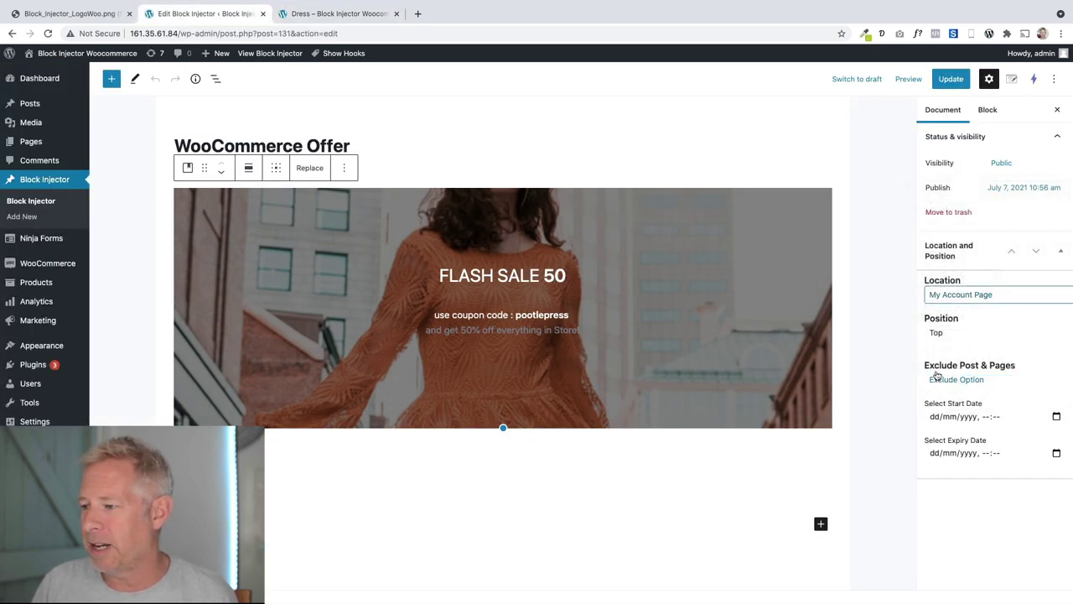
pyautogui.click(957, 82)
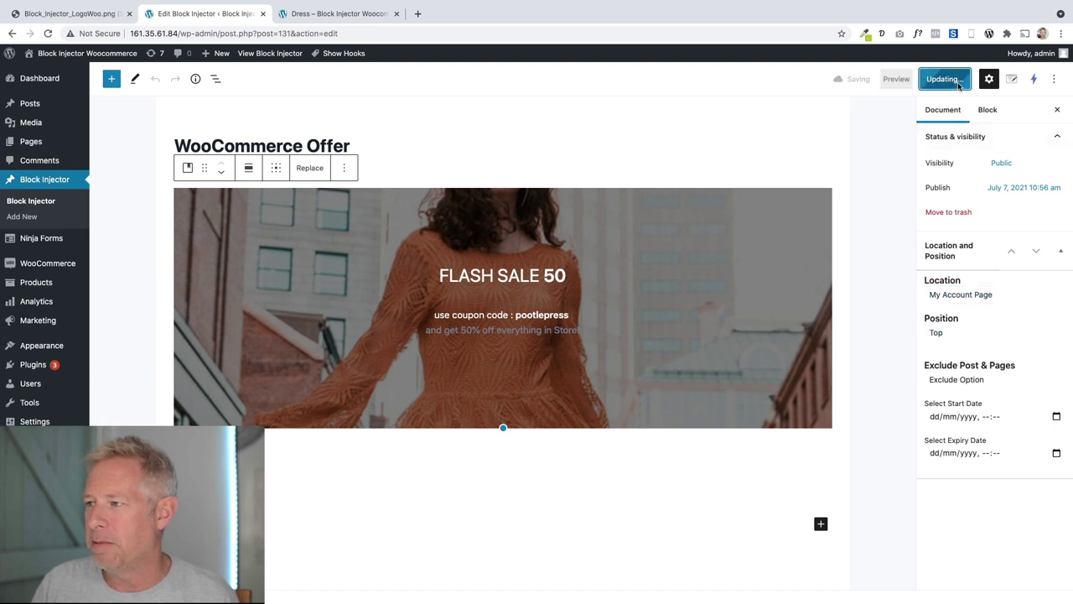
# Open the live My account page and check the banner's placement relative to the account content.
pyautogui.click(335, 14)
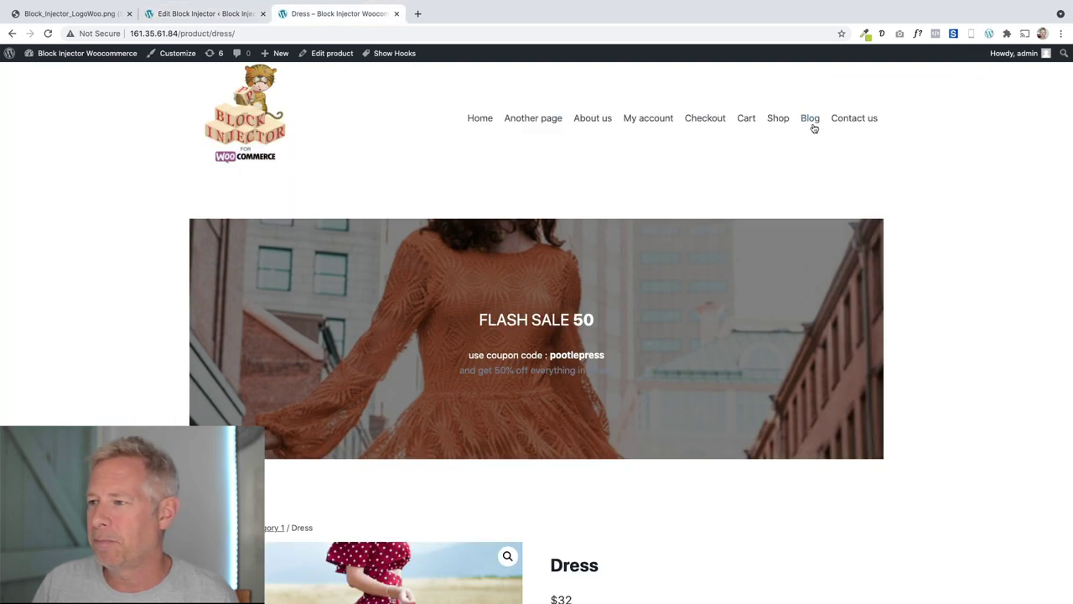
pyautogui.click(644, 119)
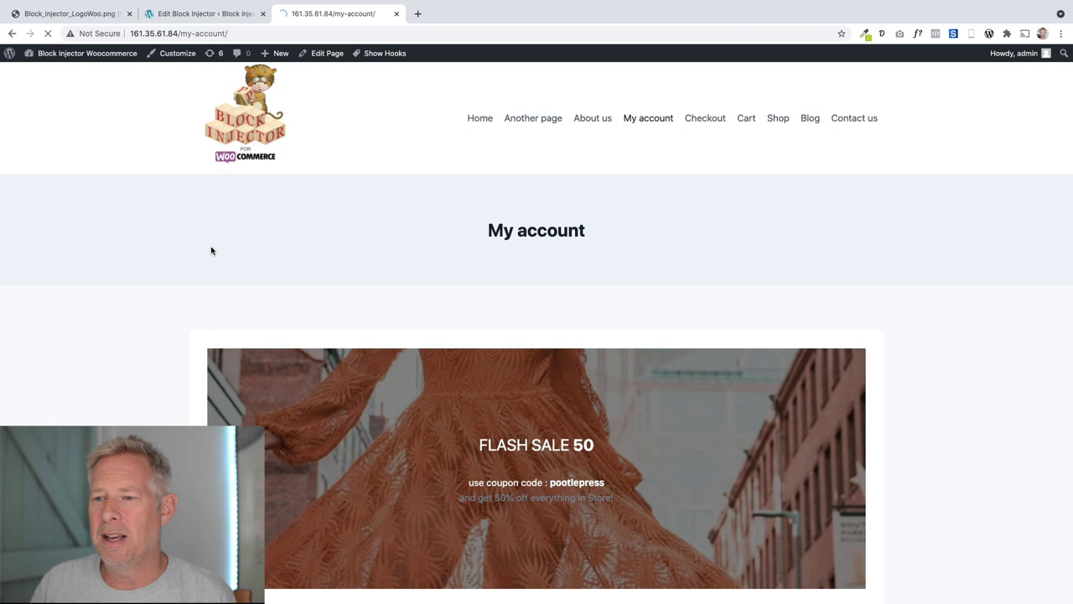
pyautogui.scroll(-3, 139, 323)
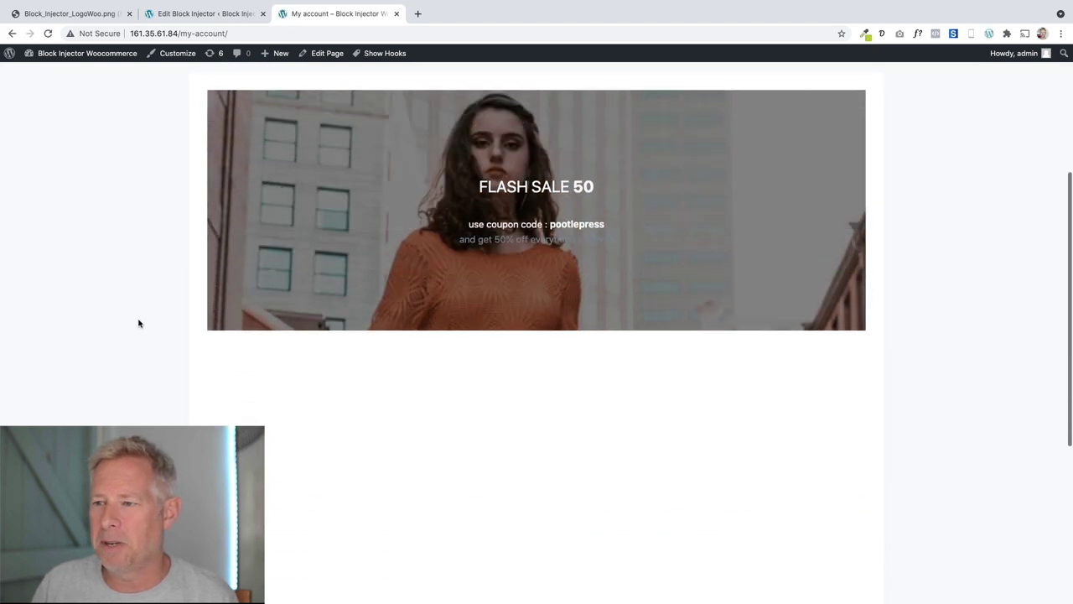
pyautogui.scroll(-4, 140, 322)
pyautogui.scroll(7, 139, 323)
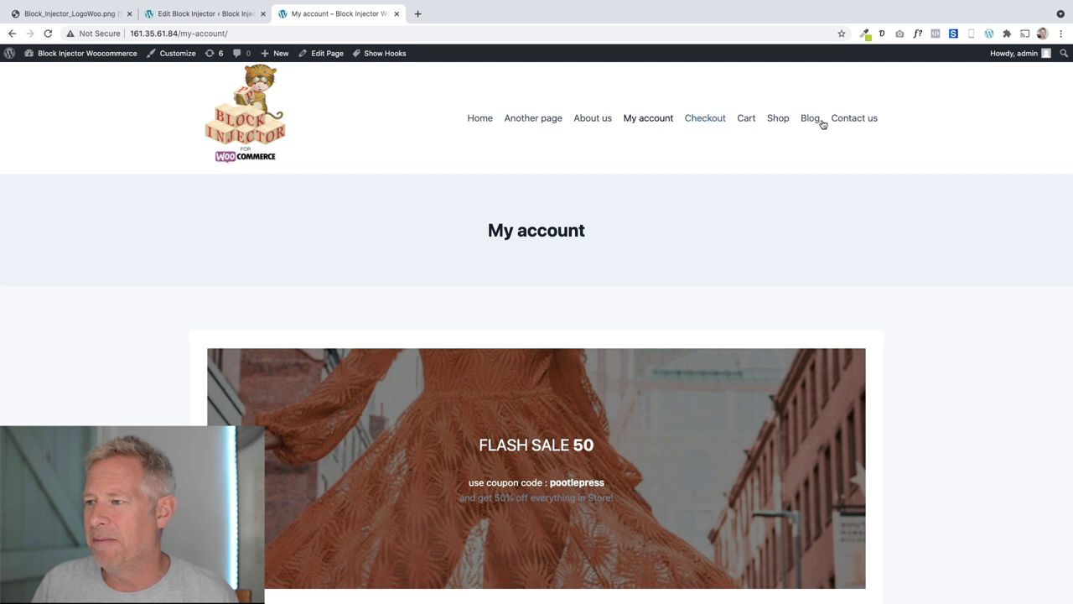
# Set the "WooCommerce Offer" entry's position to Bottom and update the entry.
pyautogui.click(175, 14)
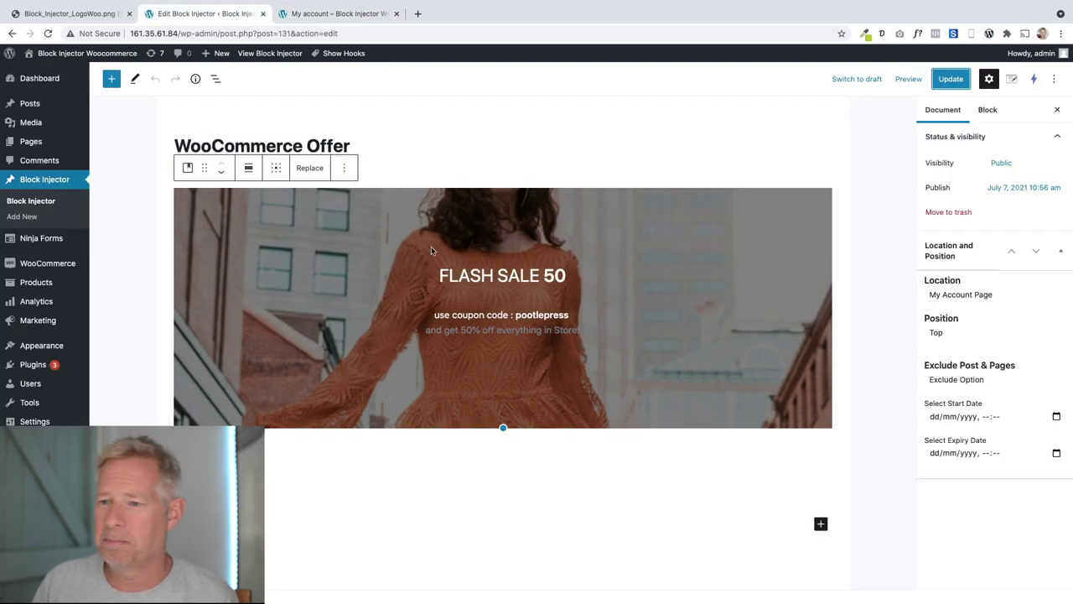
pyautogui.click(964, 332)
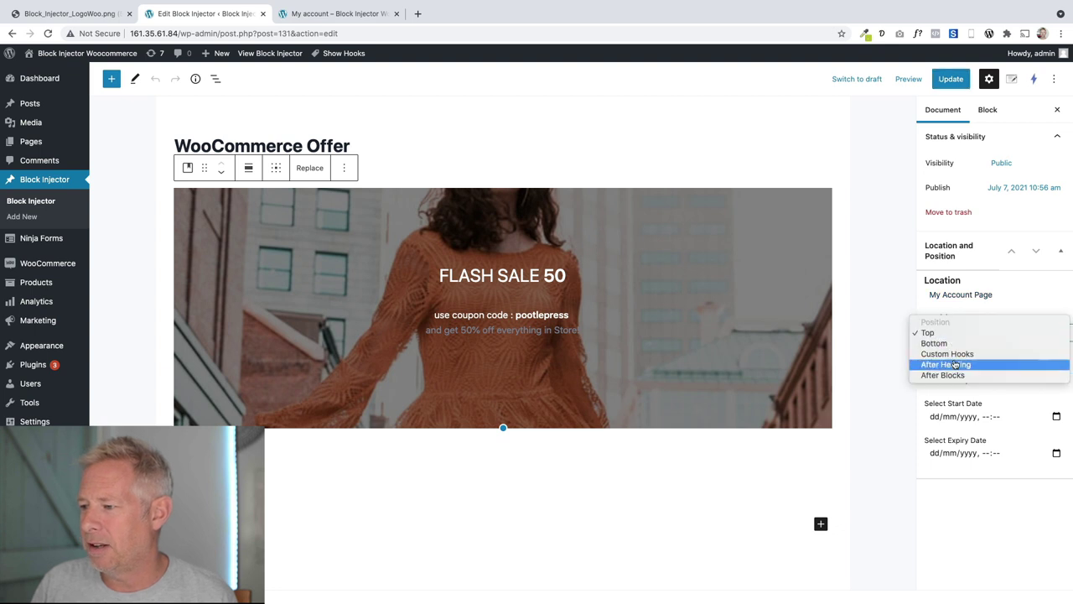
pyautogui.click(934, 343)
pyautogui.click(951, 79)
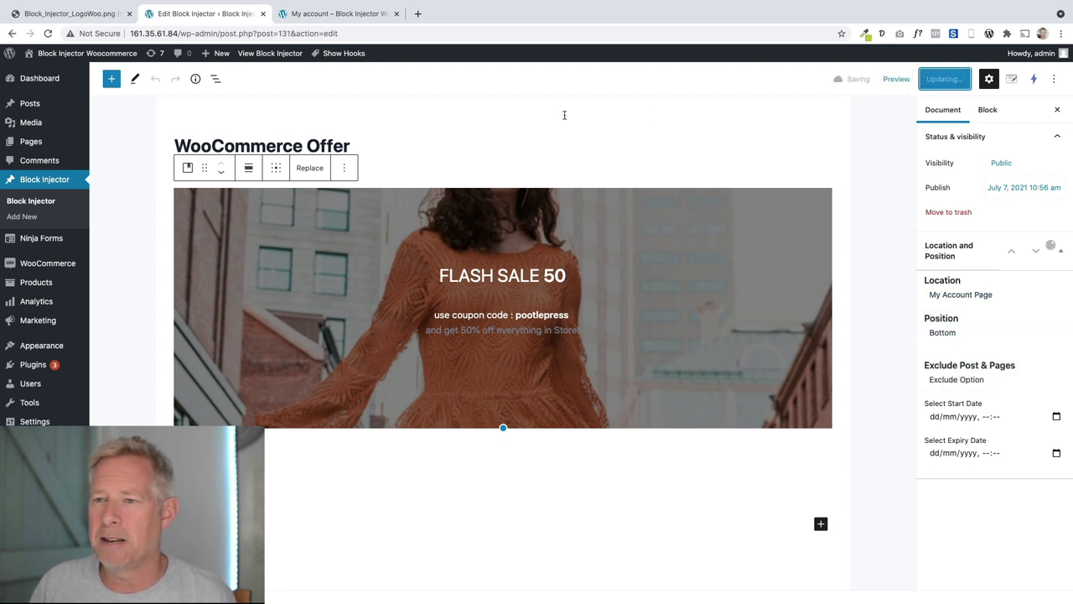
# Reload the live My account page and check for the flash sale banner below the account dashboard.
pyautogui.click(348, 14)
pyautogui.click(354, 32)
pyautogui.press('Return')
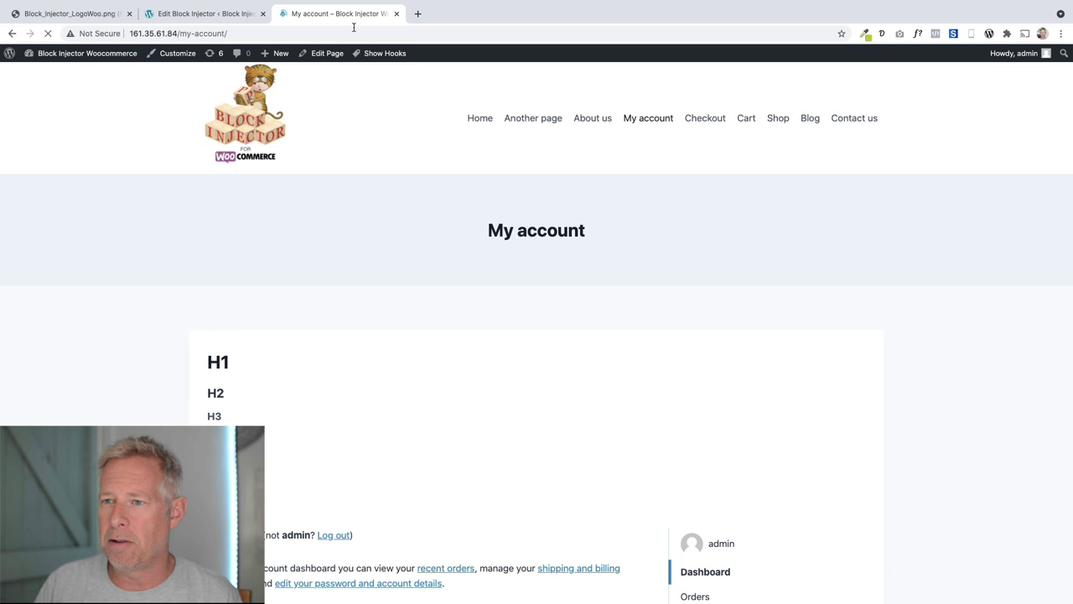
pyautogui.scroll(-7, 70, 280)
pyautogui.scroll(2, 71, 280)
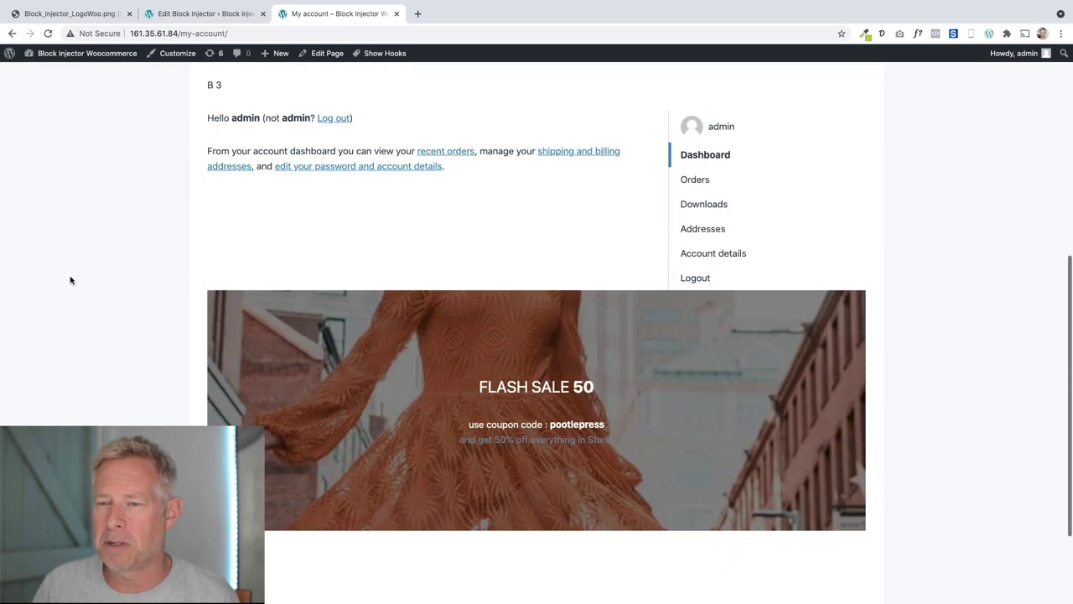
pyautogui.scroll(5, 70, 280)
pyautogui.click(478, 118)
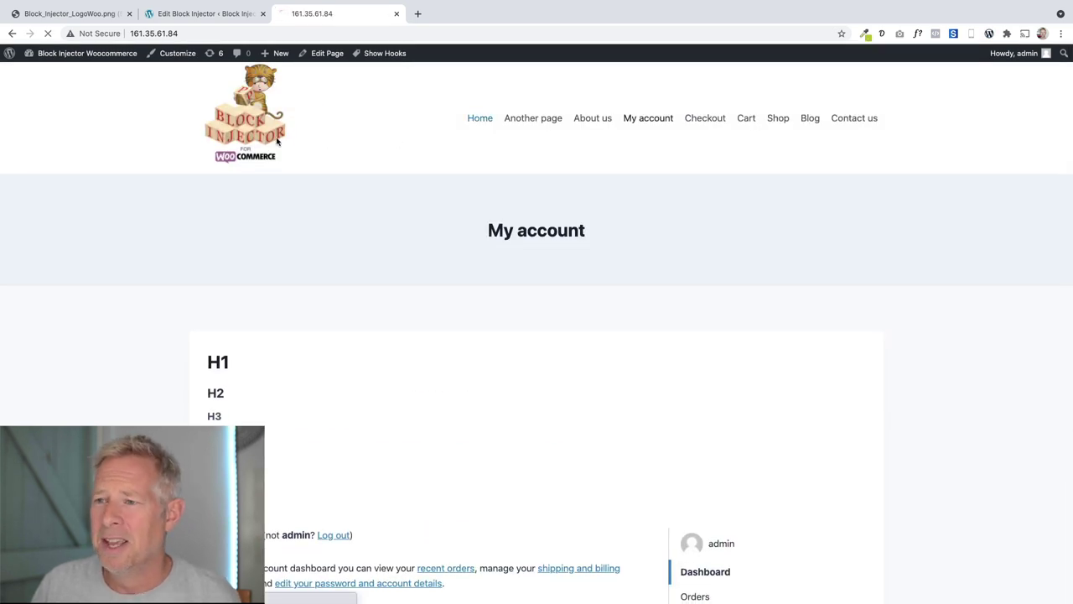
pyautogui.click(92, 17)
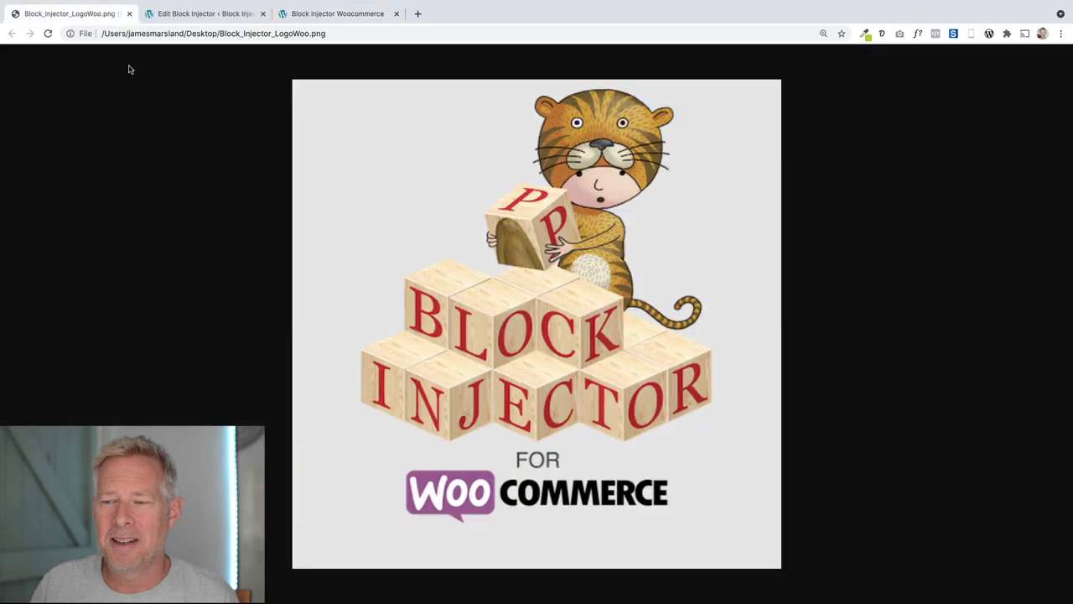
pyautogui.click(174, 15)
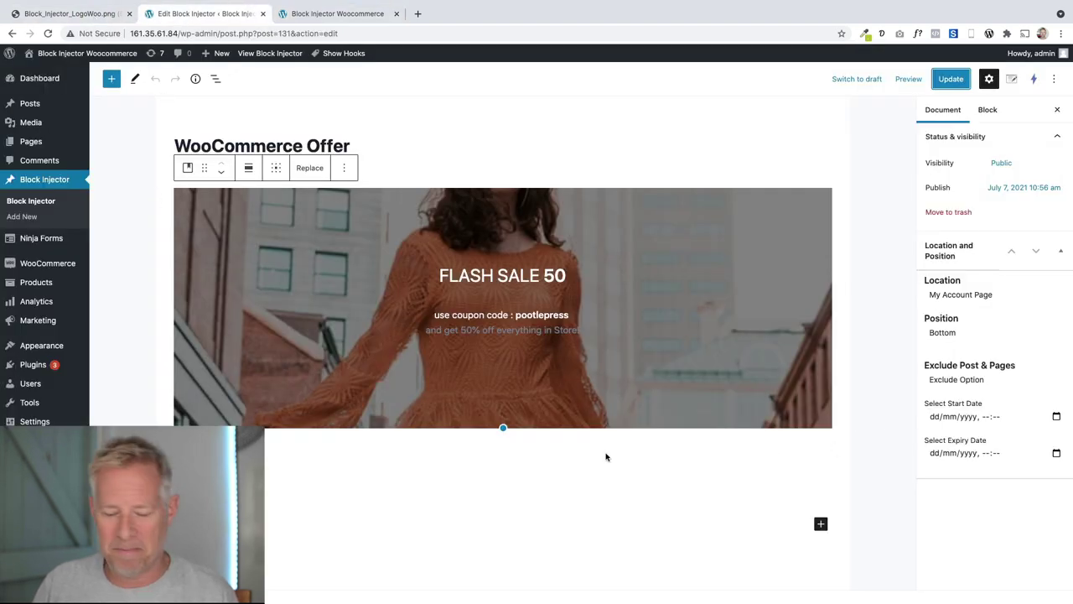